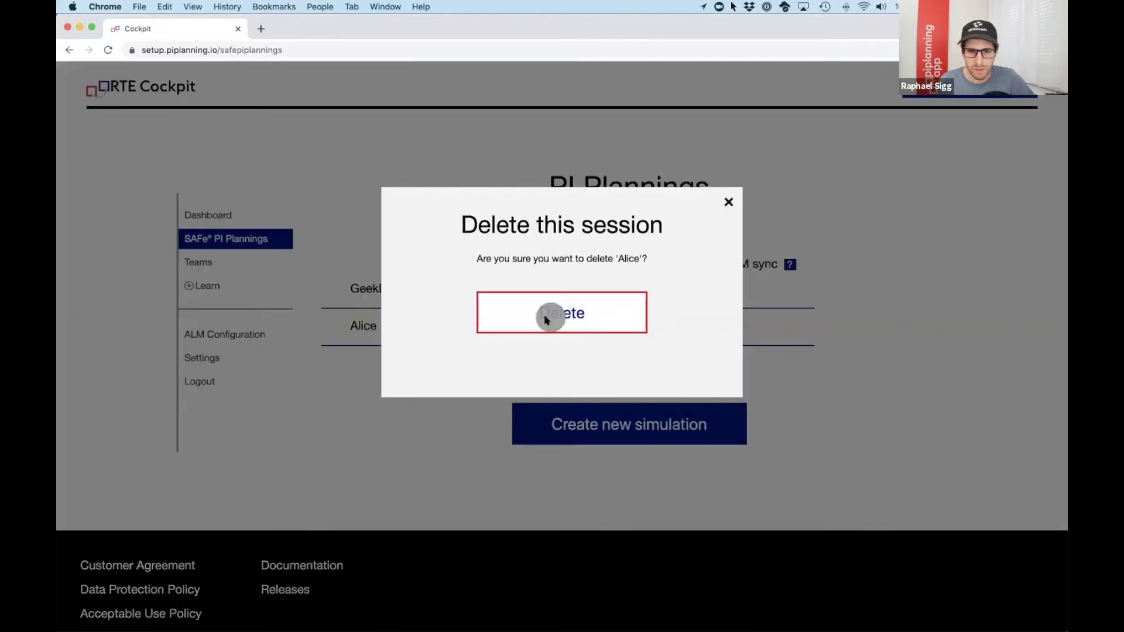
Step: Delete the Alice and GeekBooks sessions, then create a new GeekBooks simulation
left_click(547, 318)
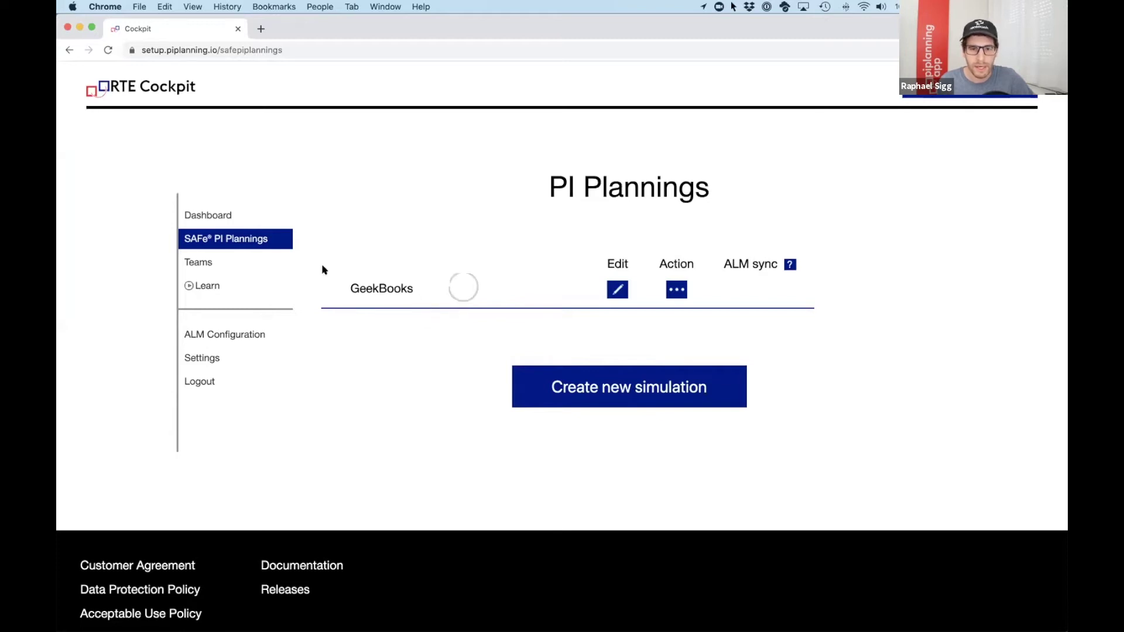
left_click(673, 296)
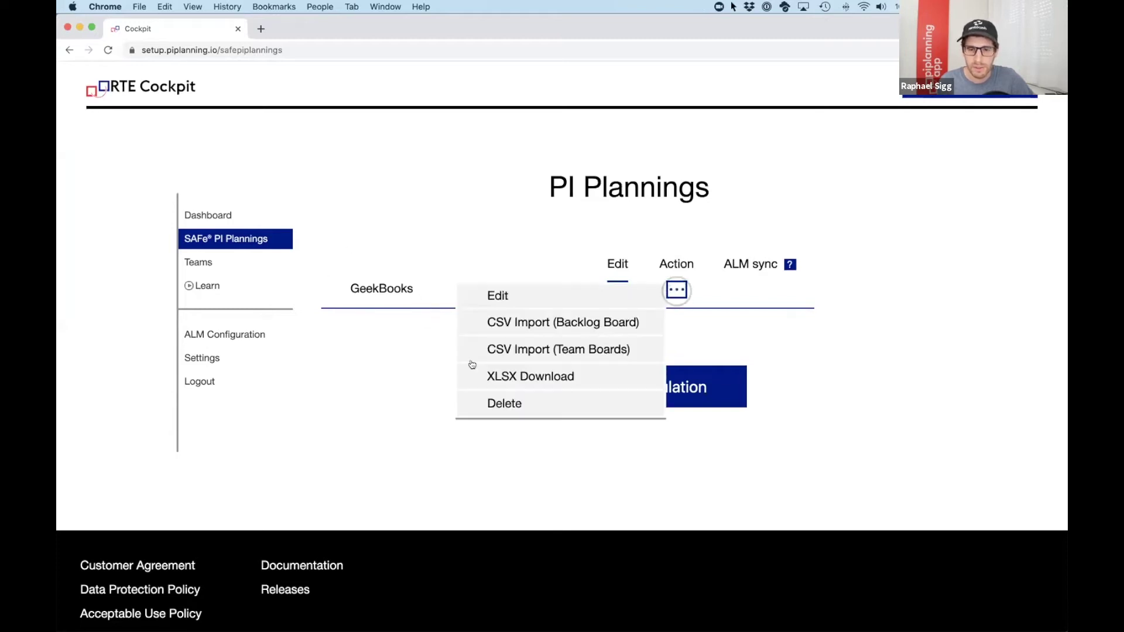
left_click(499, 401)
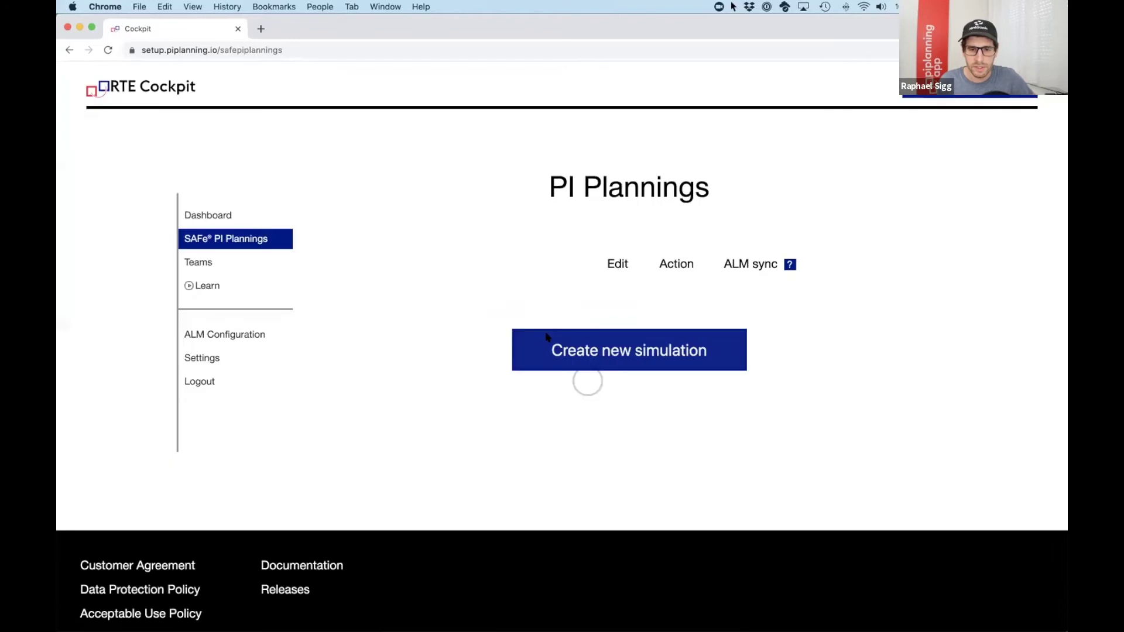
left_click(602, 353)
left_click(558, 346)
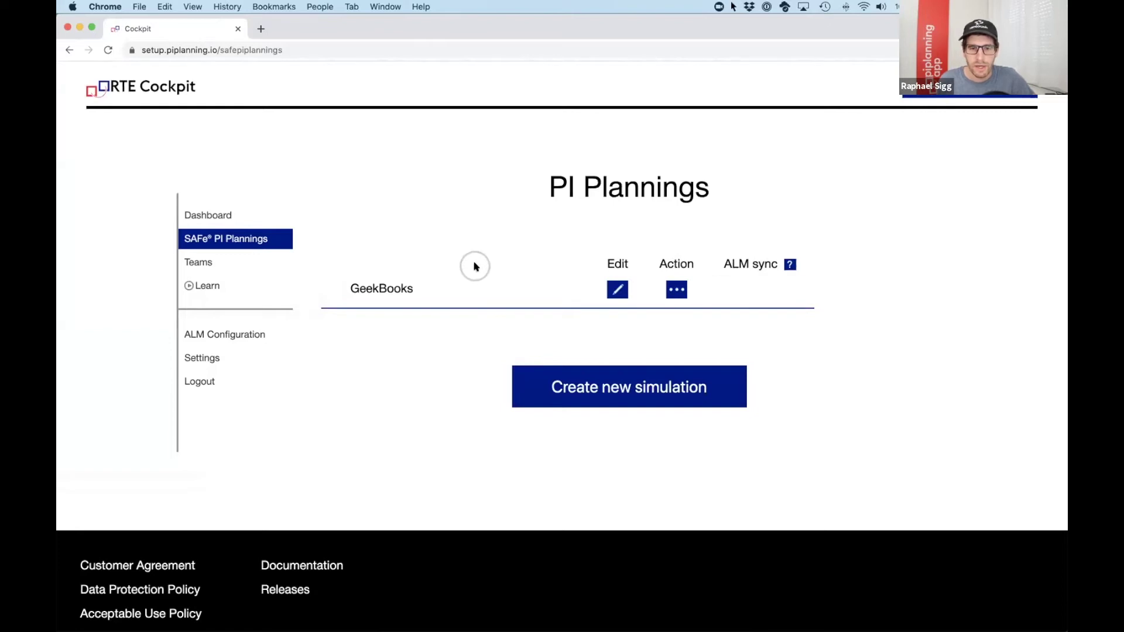
Step: Go from the Teams list back to SAFe® PI Plannings to reach the GeekBooks session picker
left_click(227, 265)
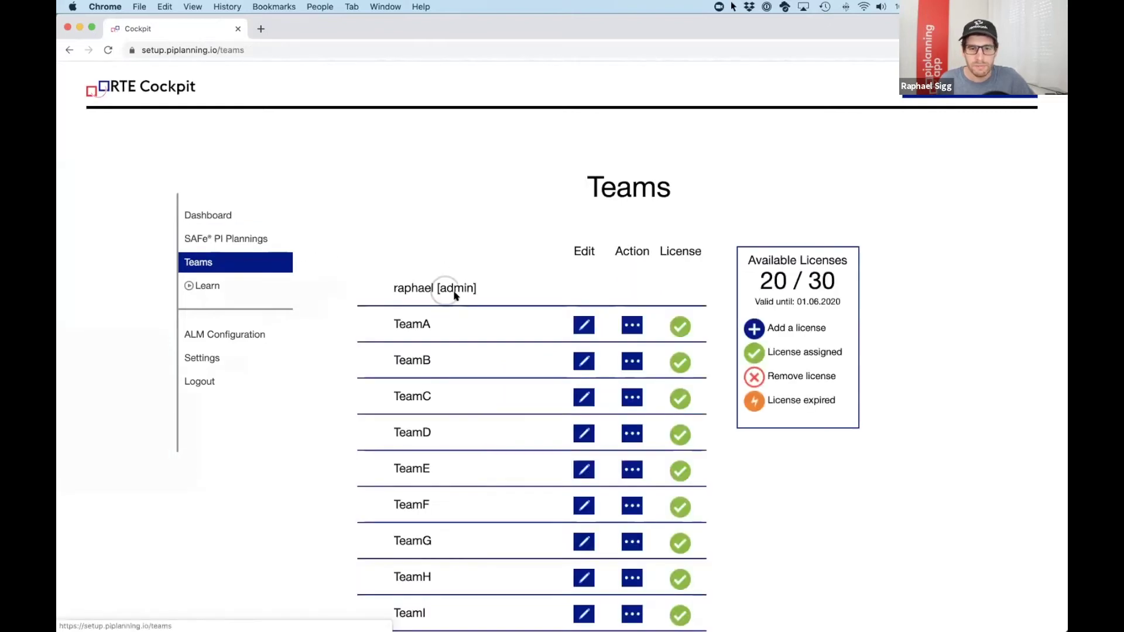
left_click(240, 239)
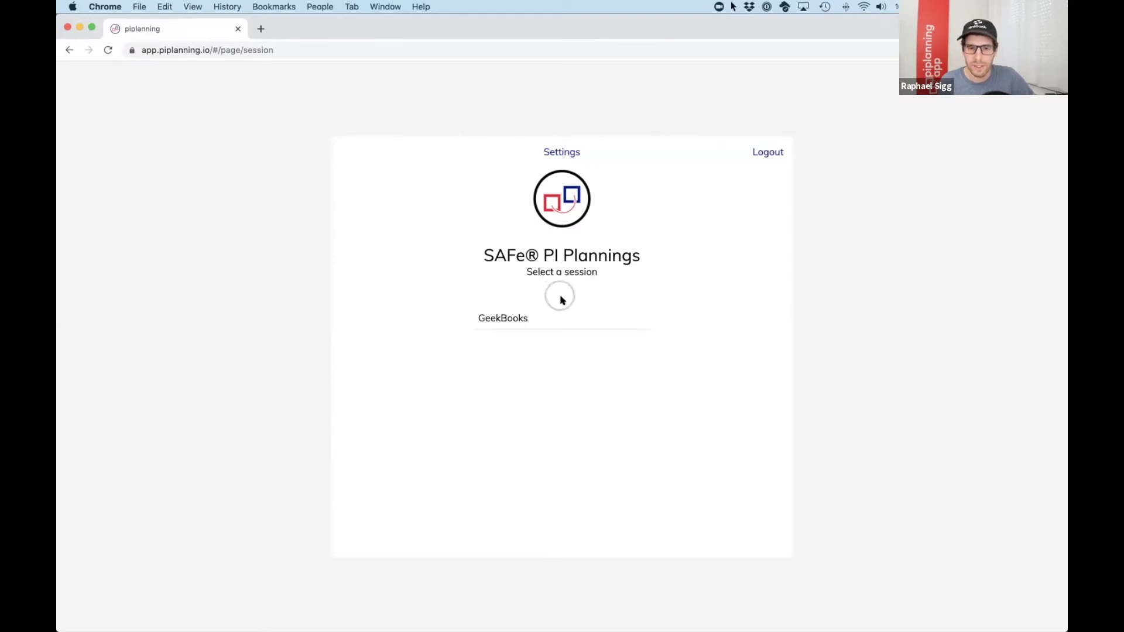
Step: Enter the GeekBooks session and open TeamA's planning board
left_click(507, 320)
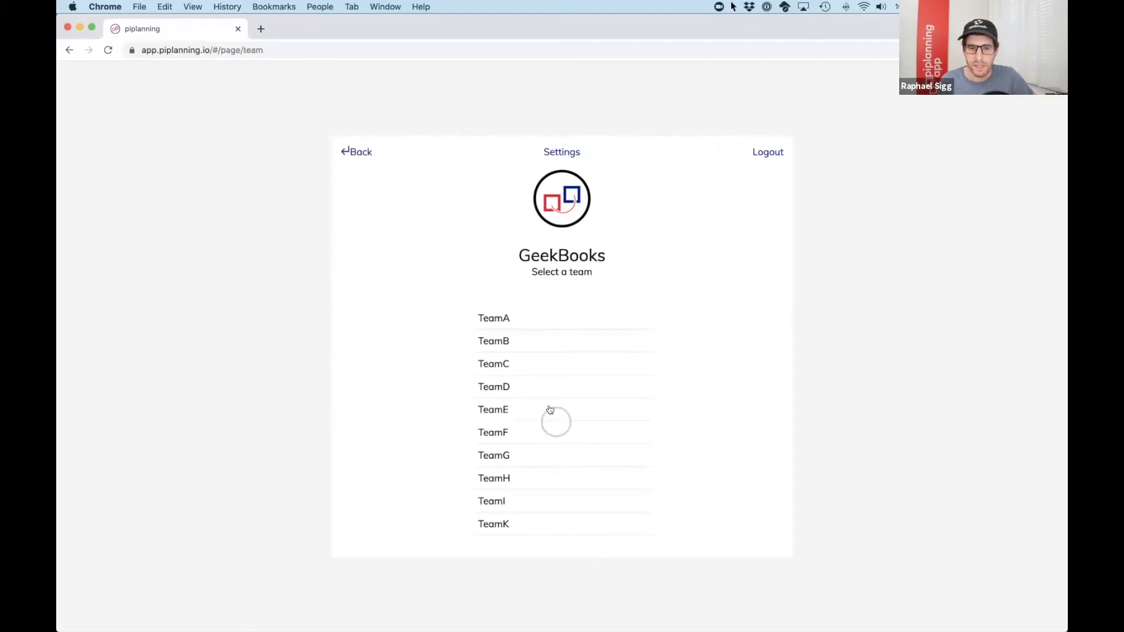
left_click(491, 320)
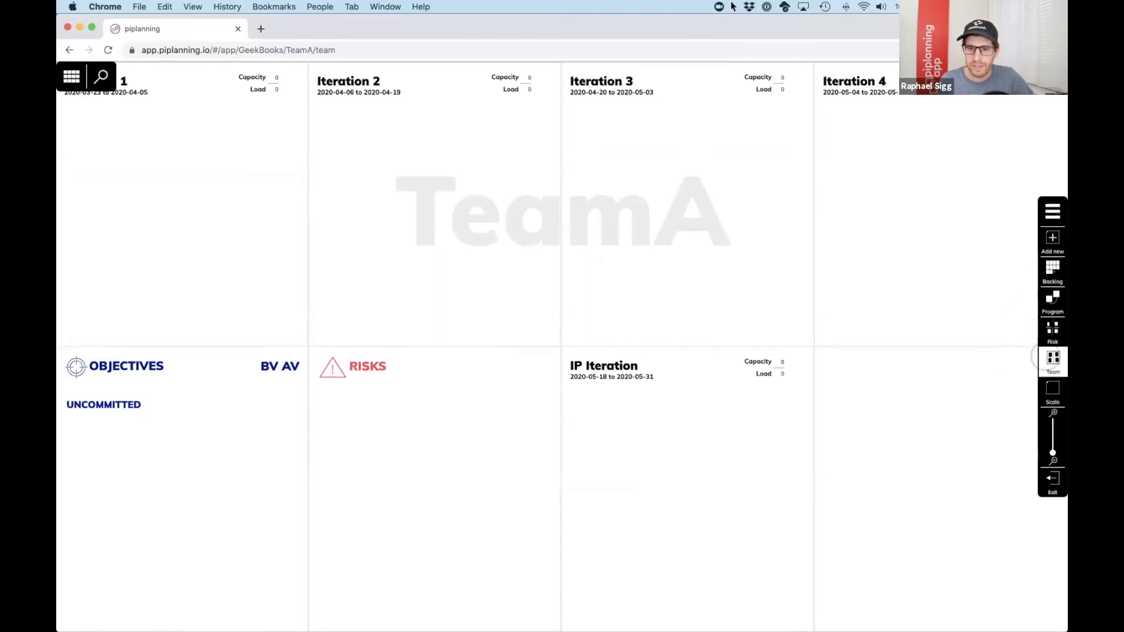
Step: Show the GeekBooks Program Backlog with its ten unassigned features ranked 10 to 1
left_click(1049, 269)
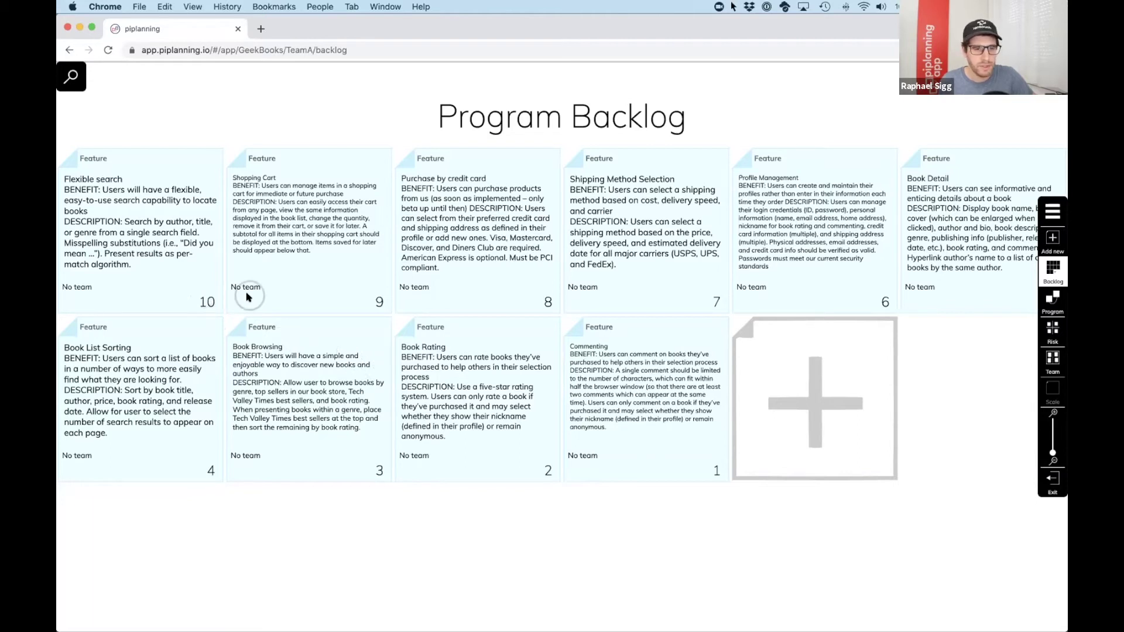
Step: Assign Flexible search to TeamA and return to the TeamA board, Iteration 1 at load 43
left_click(92, 294)
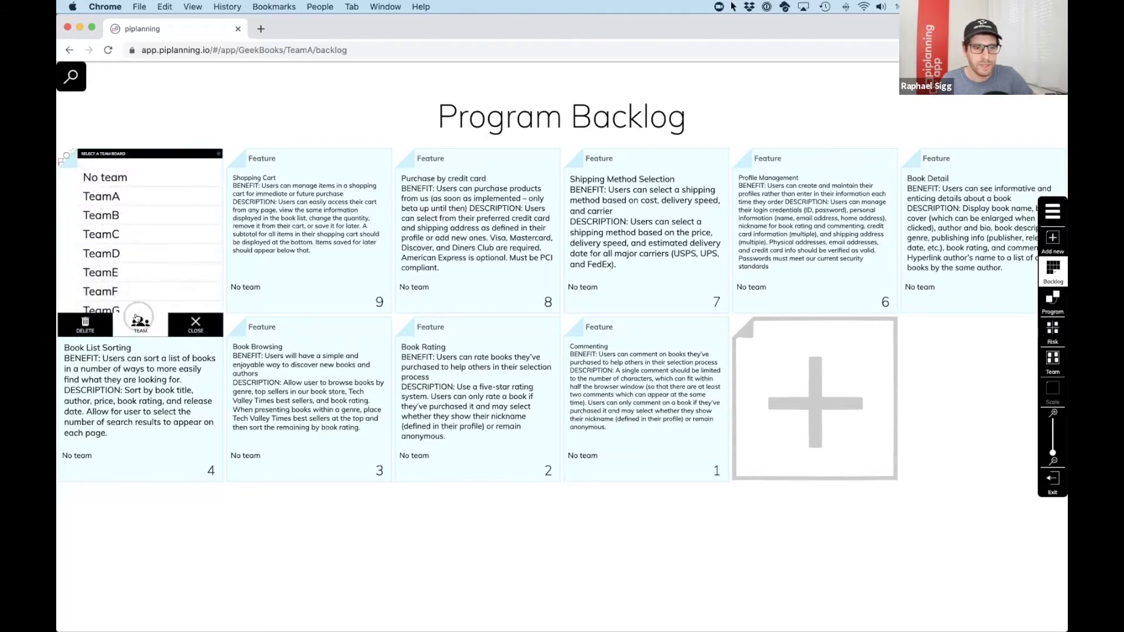
left_click(116, 198)
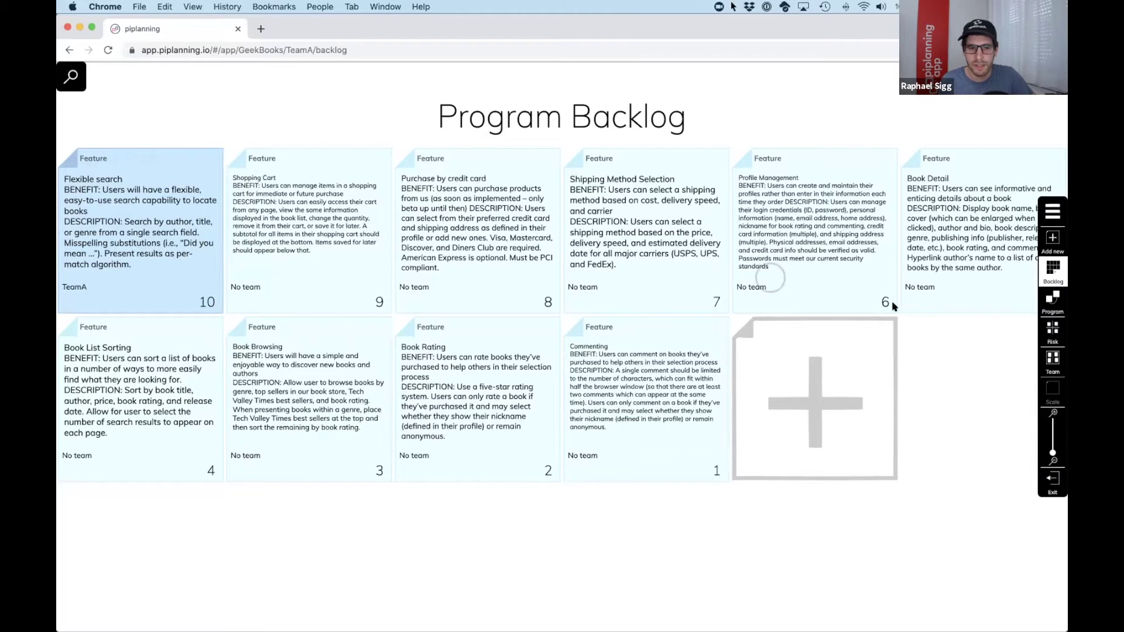
left_click(1053, 360)
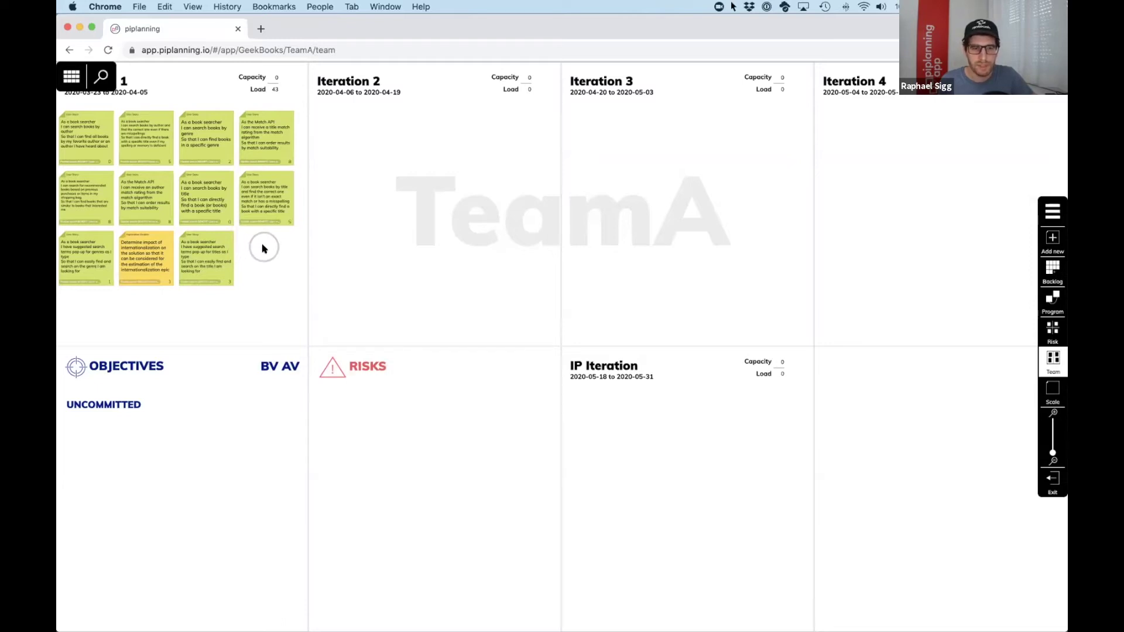
Step: Move three stories, including Match API and genre search, from Iteration 1 into Iteration 2 (load 15)
left_click_drag(262, 175, 482, 116)
left_click_drag(263, 117, 343, 132)
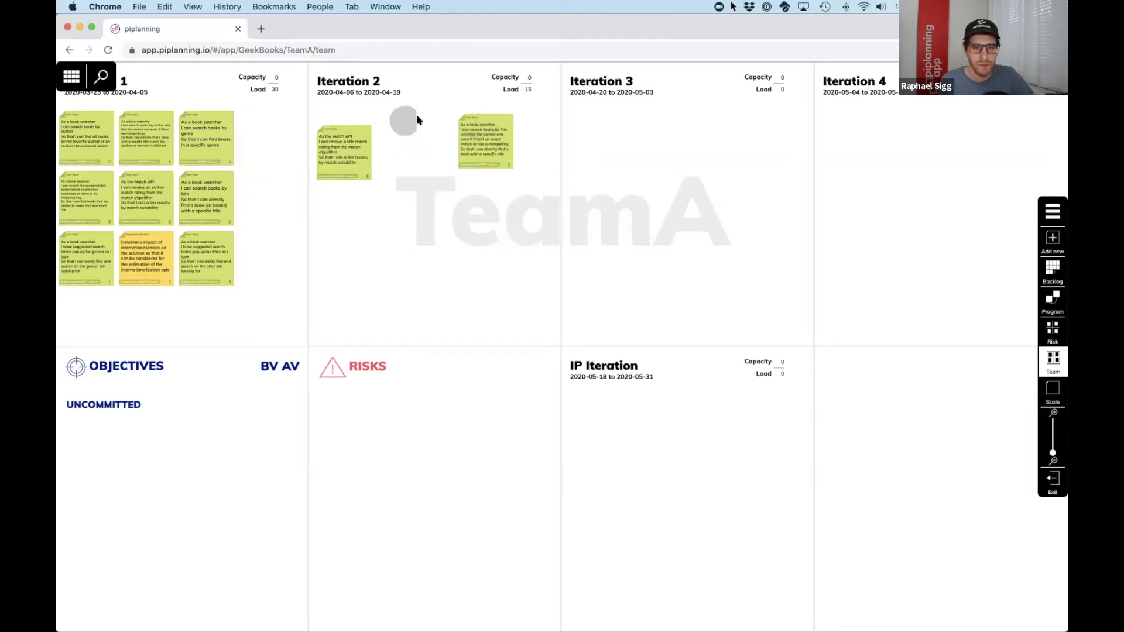
left_click_drag(417, 120, 417, 120)
left_click_drag(208, 132, 359, 202)
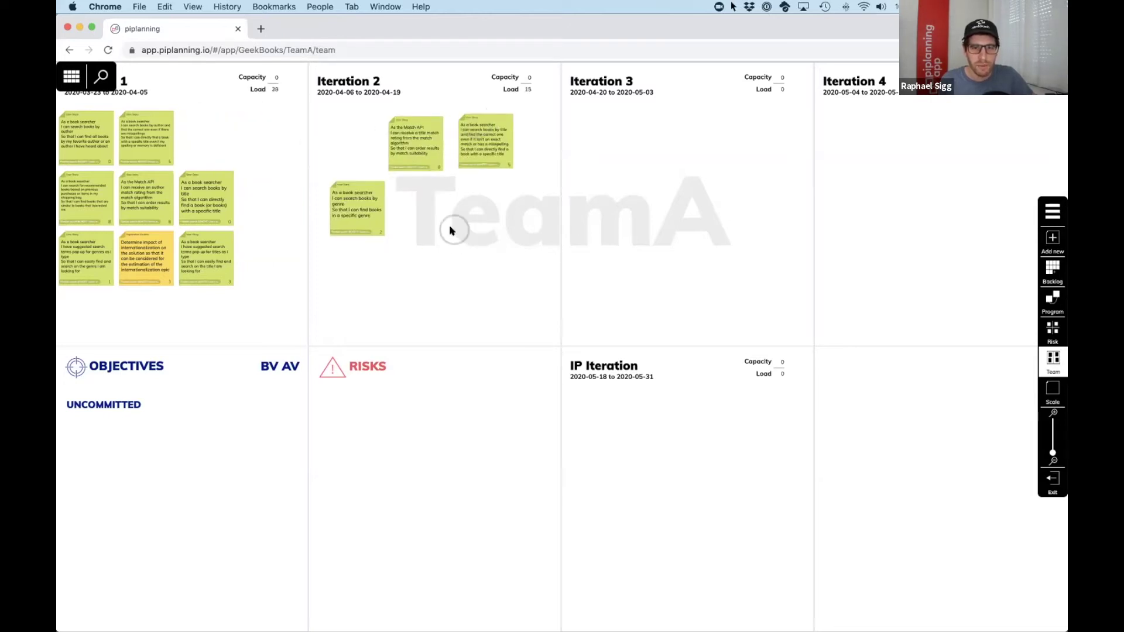
Step: Start a new sticky on empty board space beside the genre-search story
scroll(449, 233, "up", 10)
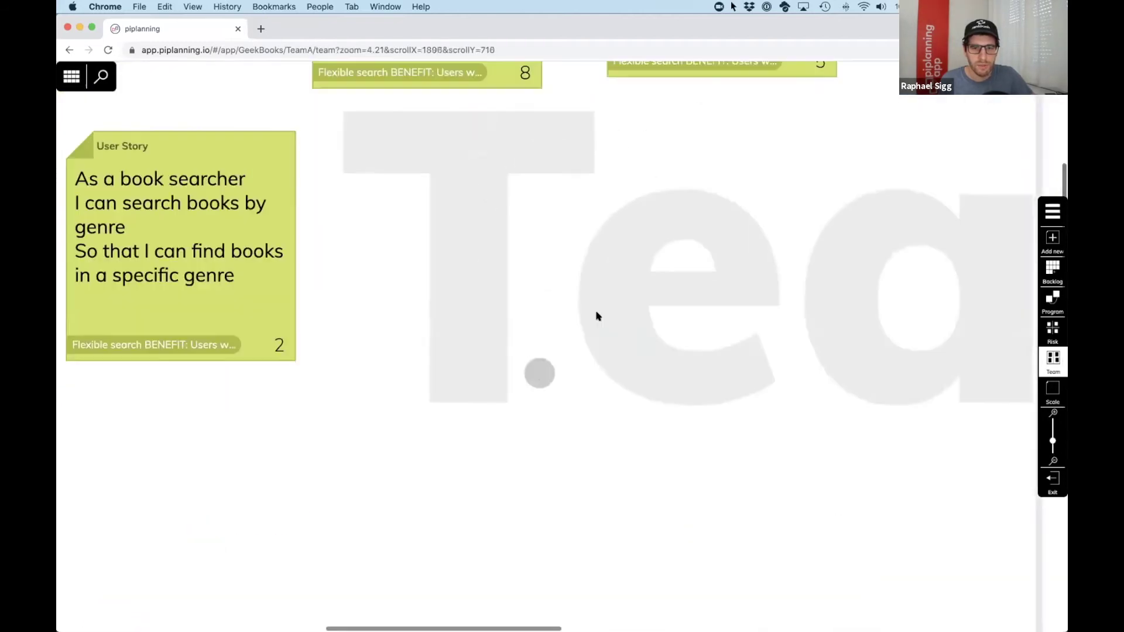
left_click_drag(645, 375, 634, 371)
left_click(604, 337)
left_click(604, 337)
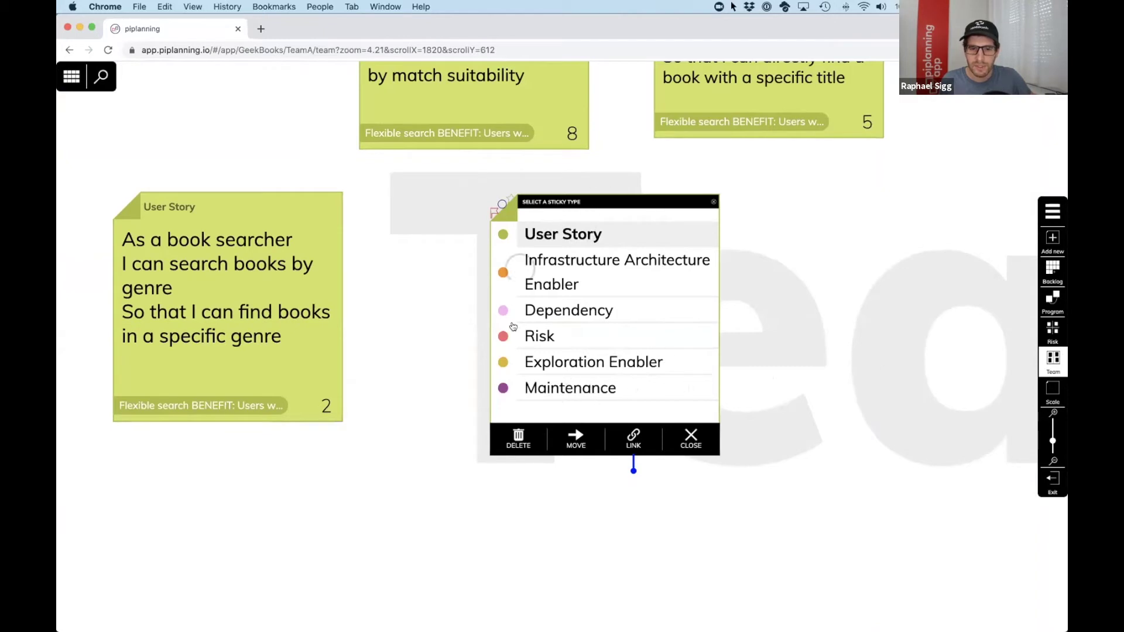
Step: Make the new sticky a User Story reading 'Story'
left_click(561, 232)
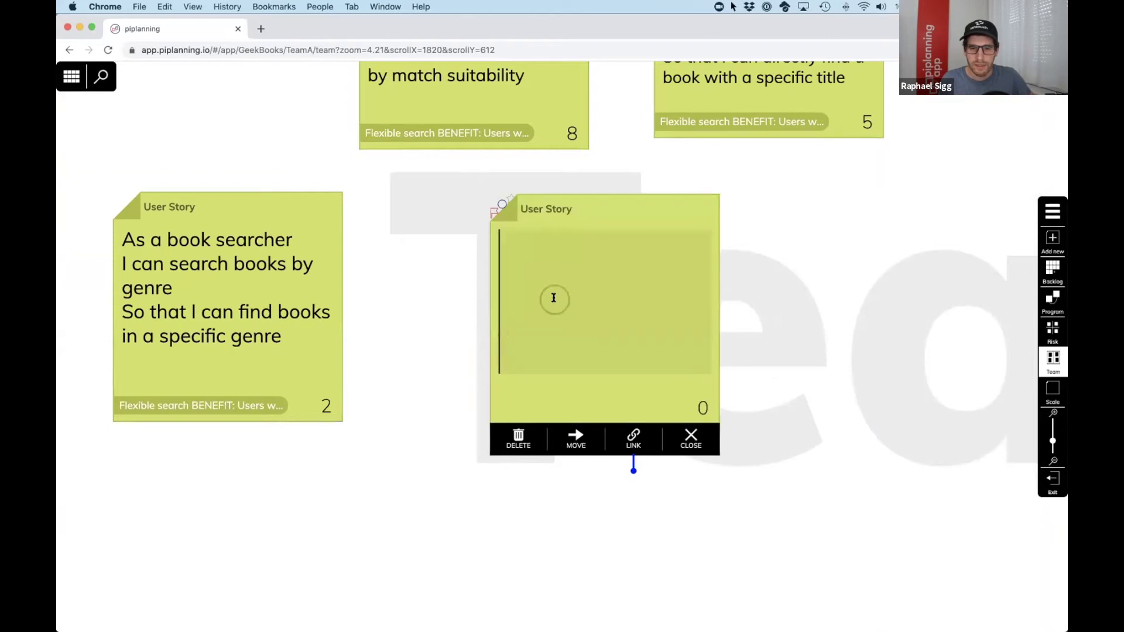
left_click(572, 268)
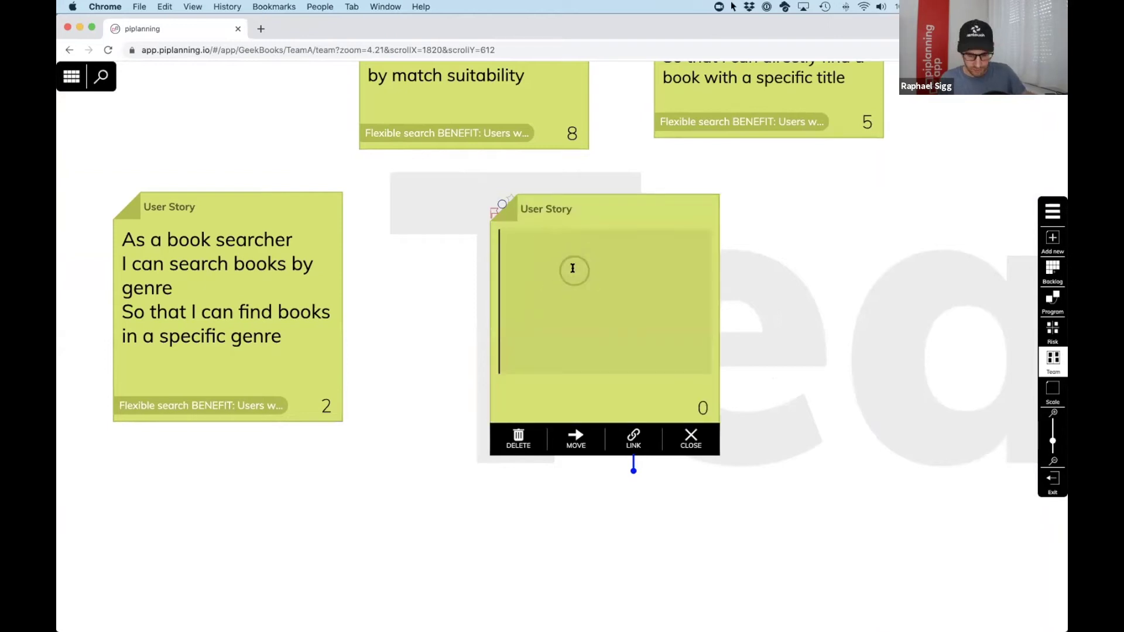
type("Story")
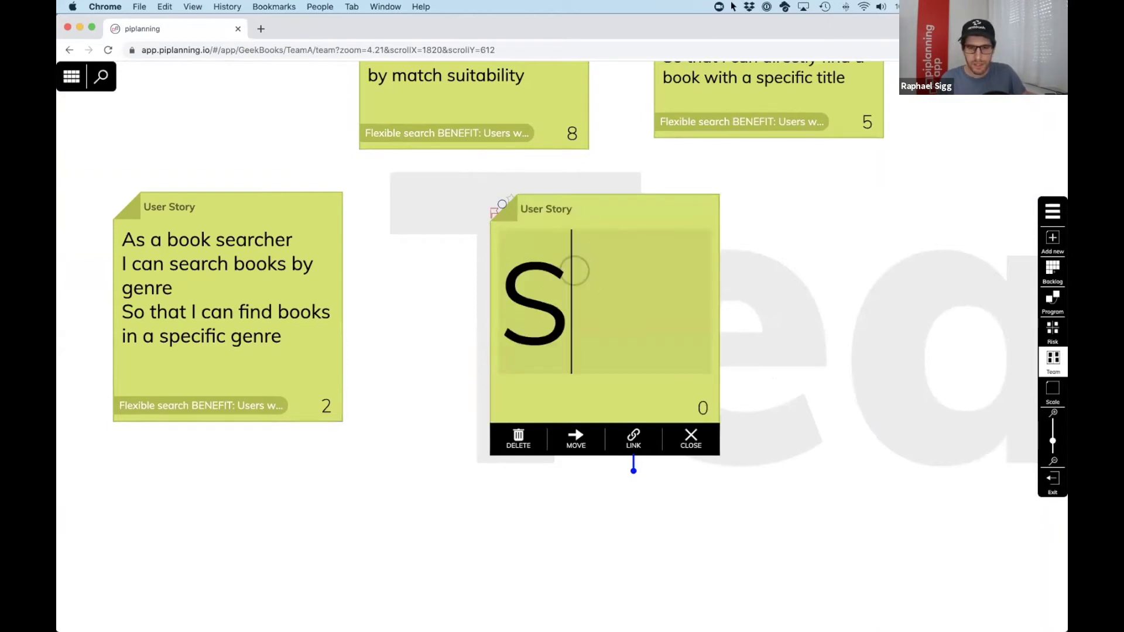
key("Escape")
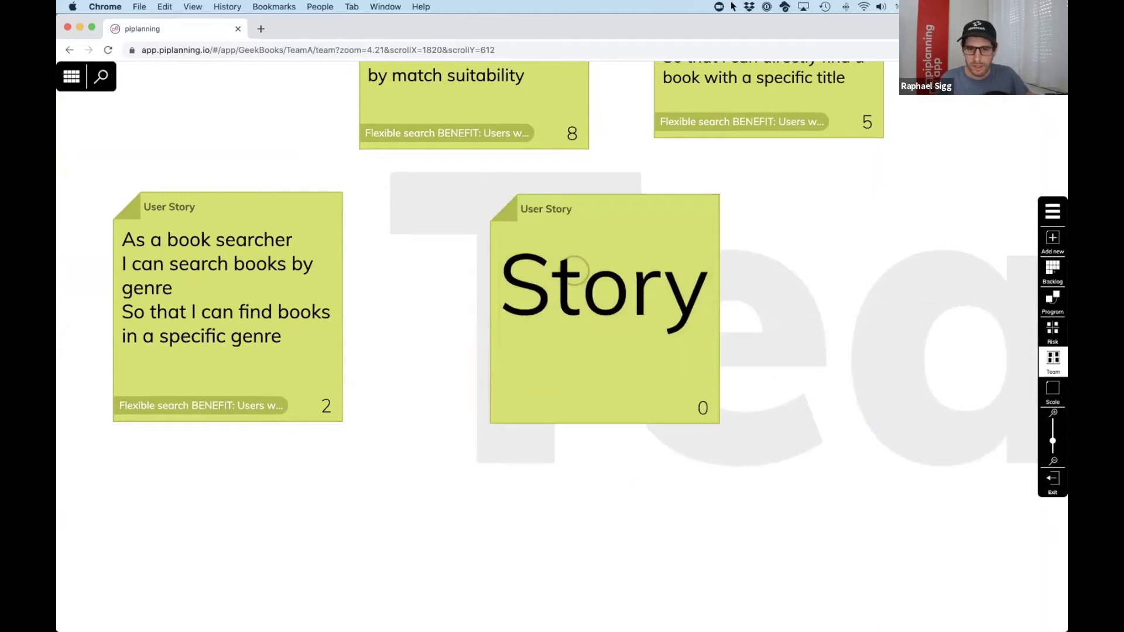
Step: Estimate the Story card at 3 points and start another sticky beside it
left_click(702, 408)
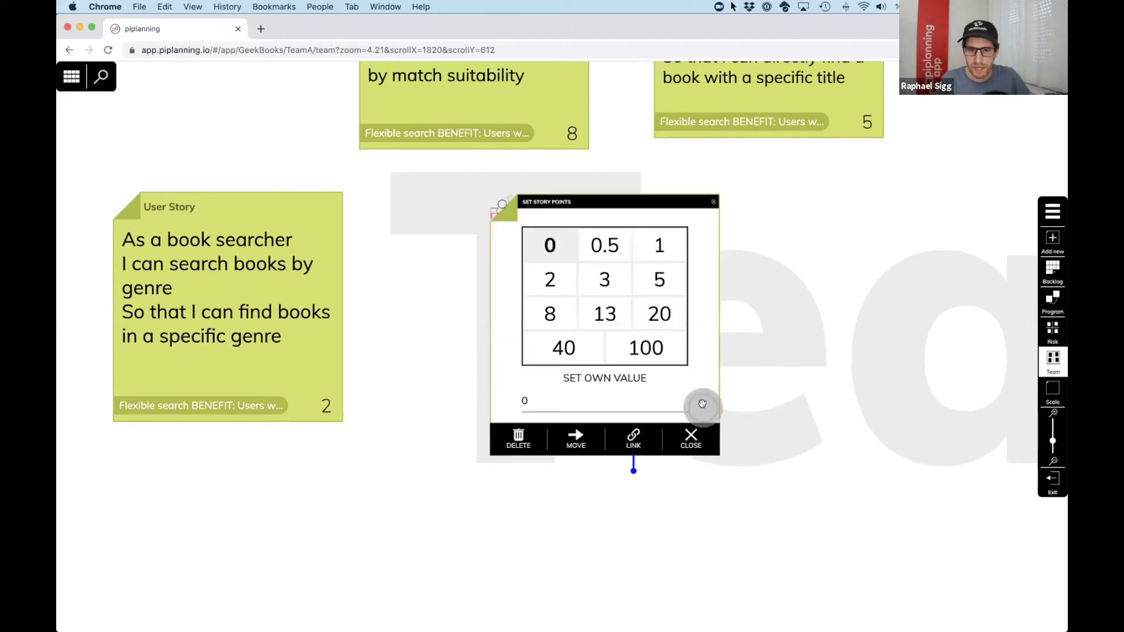
left_click(607, 278)
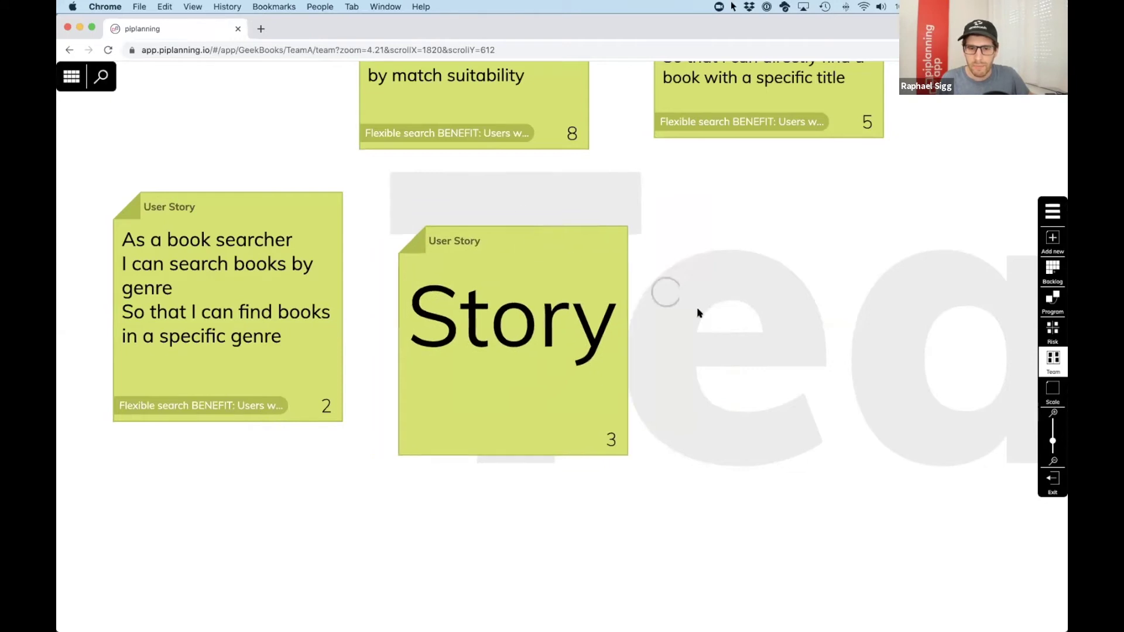
scroll(689, 317, "right", 5)
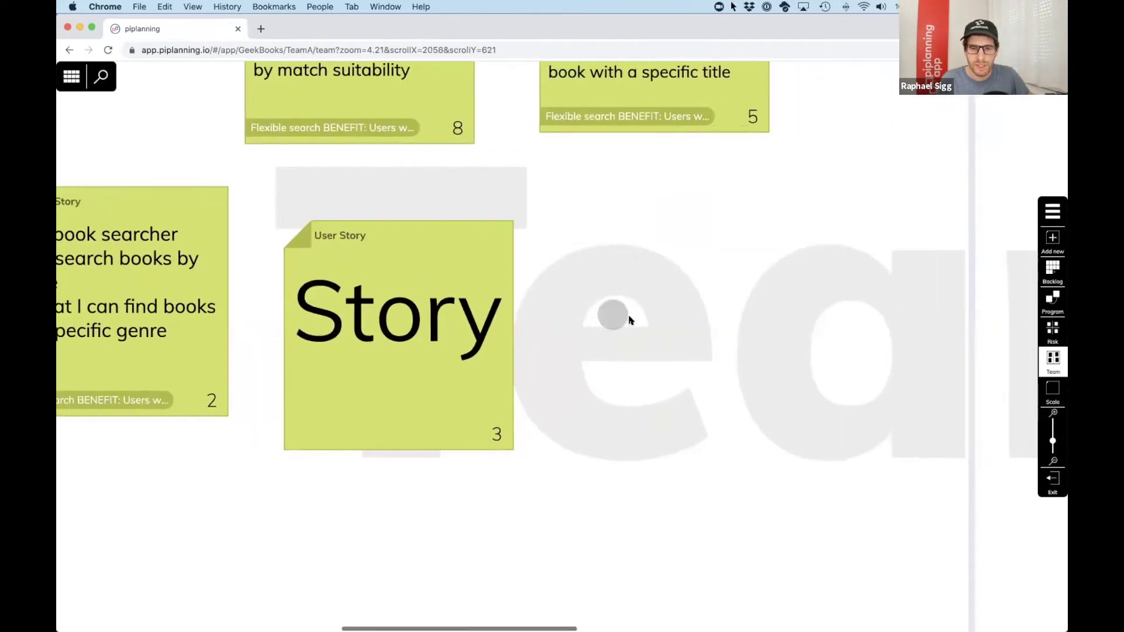
left_click(687, 349)
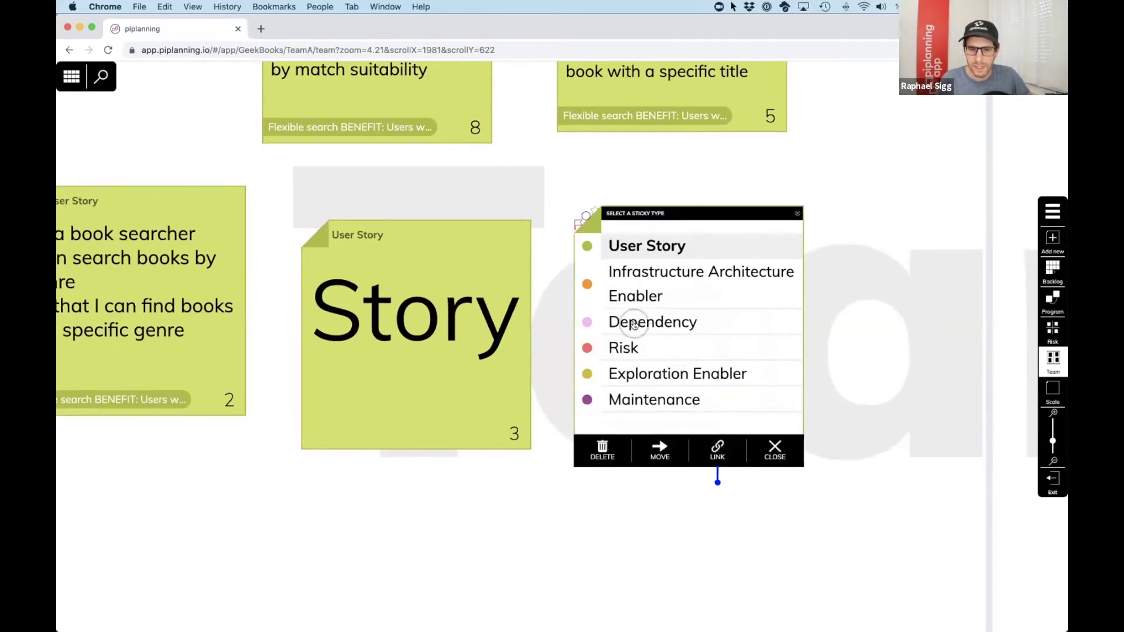
Step: Make the new sticky a Dependency reading 'support'
left_click(636, 326)
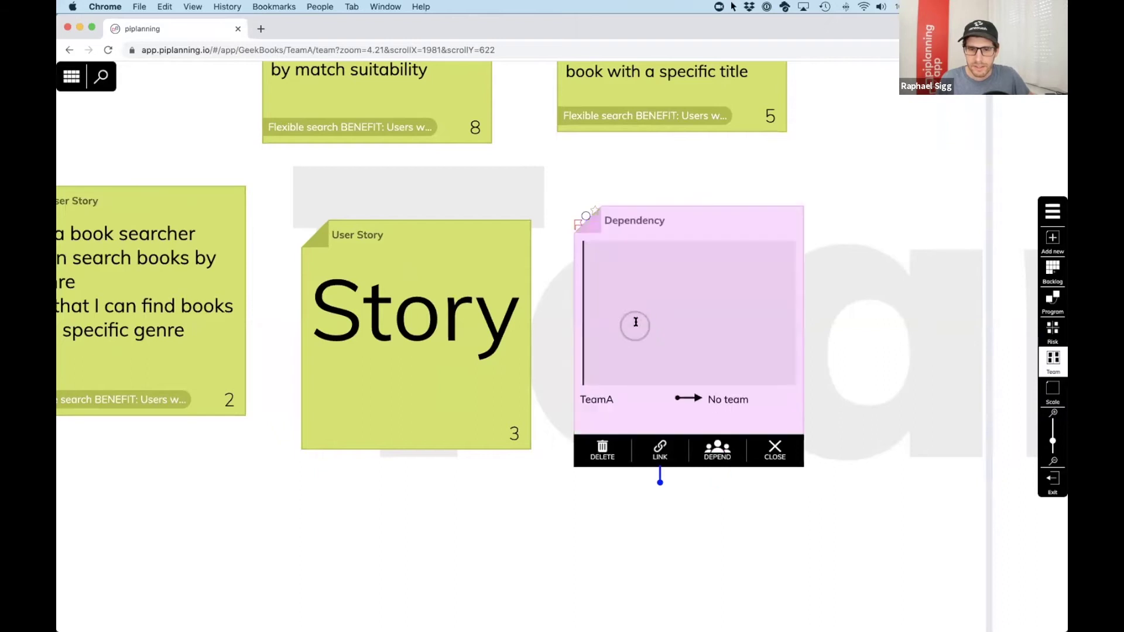
type("supo")
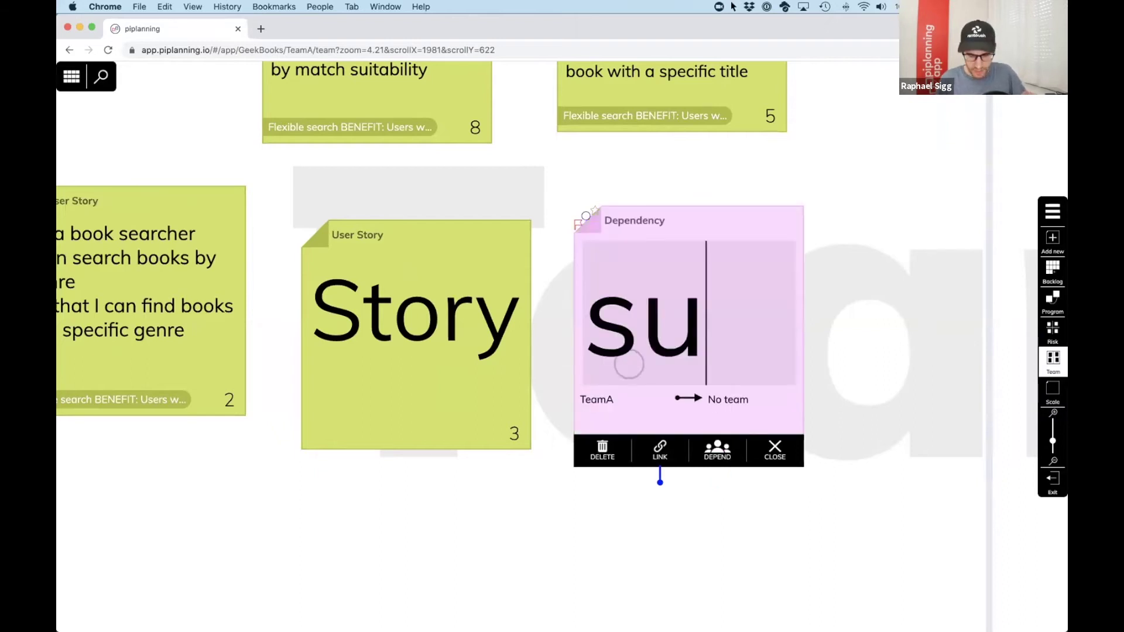
key("BackSpace")
type("port")
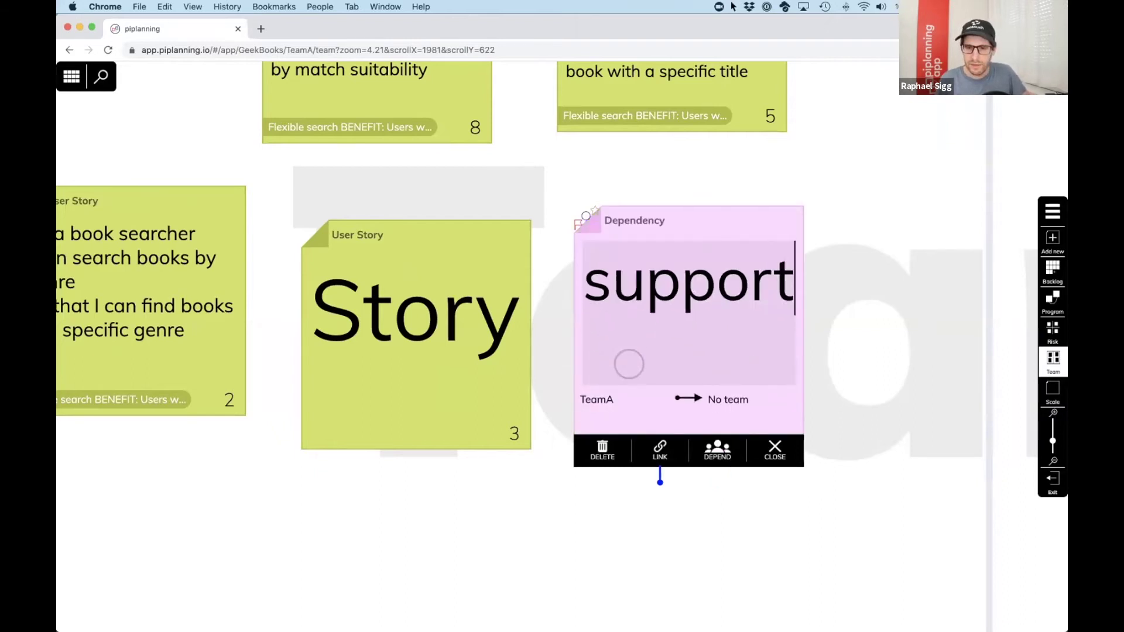
key("Return")
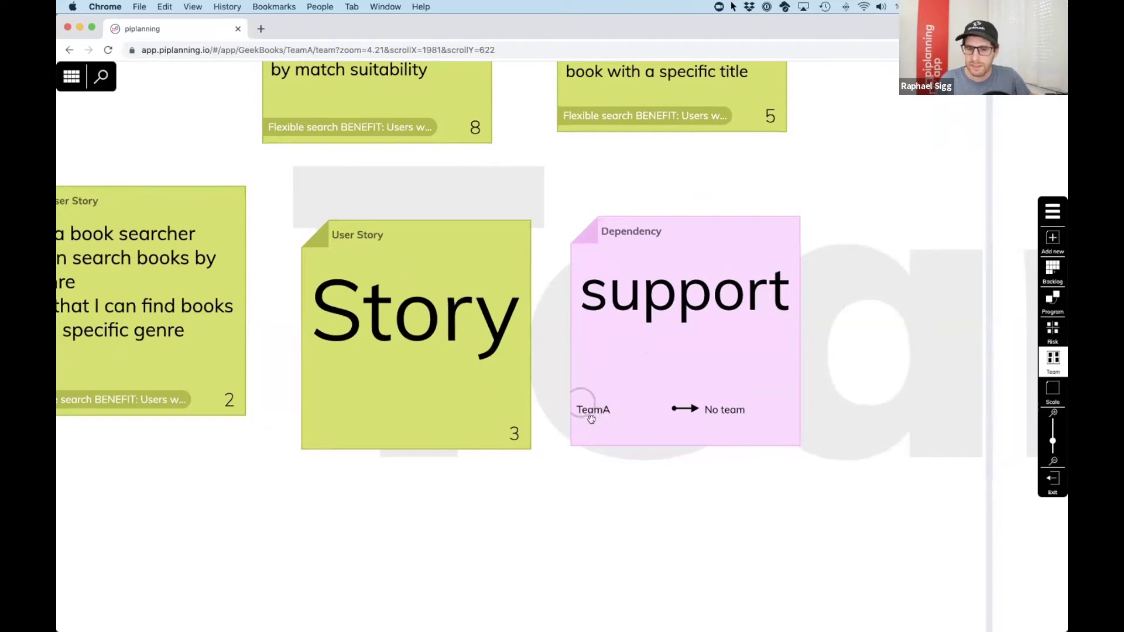
Step: Set the support dependency's target team to TeamF
left_click(724, 411)
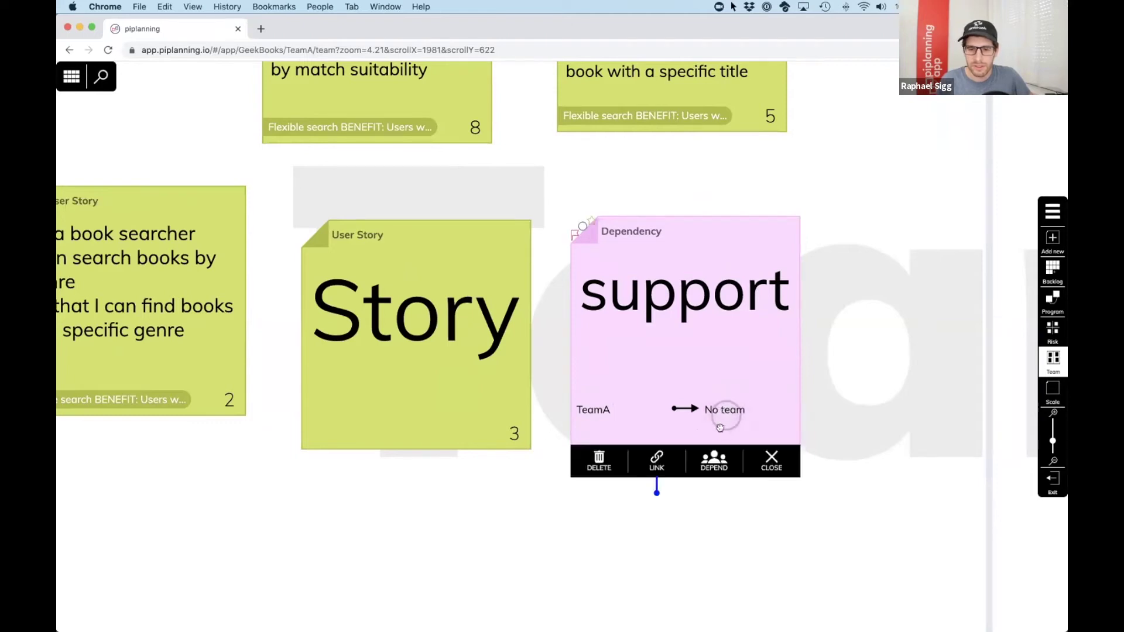
left_click(719, 466)
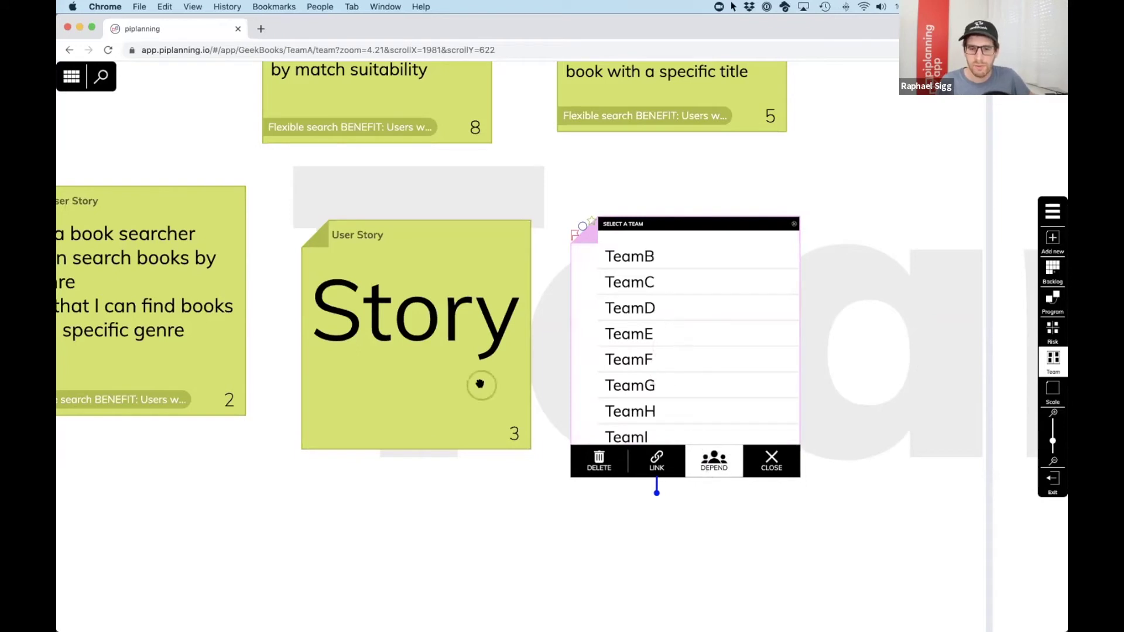
left_click(638, 360)
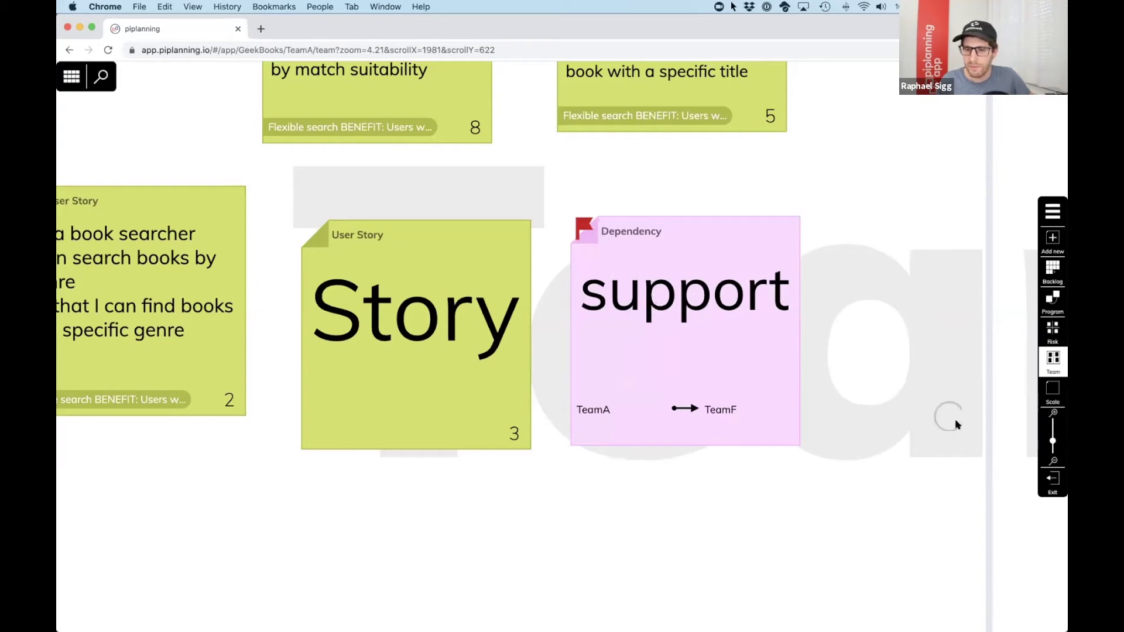
Step: Leave the TeamA board for TeamF's board and nudge the support dependency slightly upward
left_click(1052, 482)
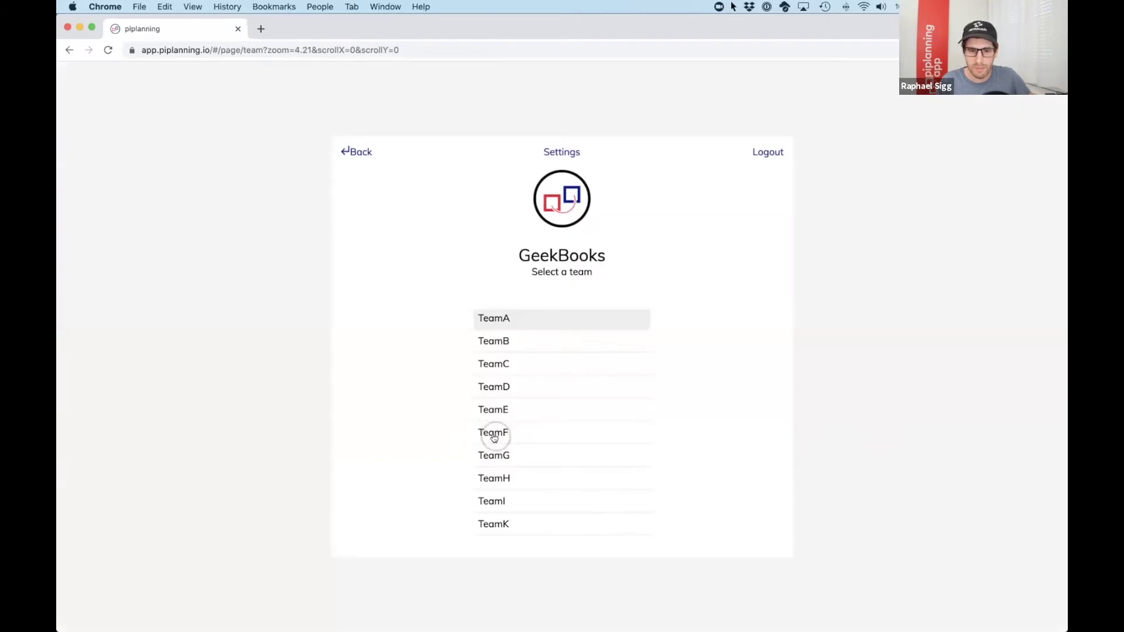
left_click(495, 433)
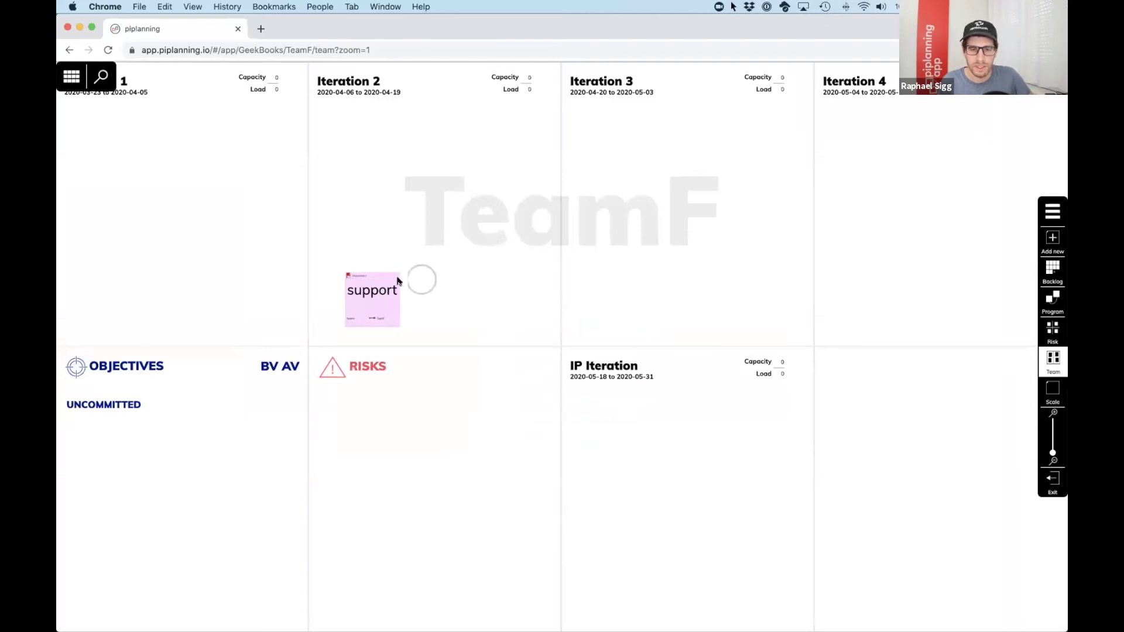
left_click_drag(380, 284, 381, 274)
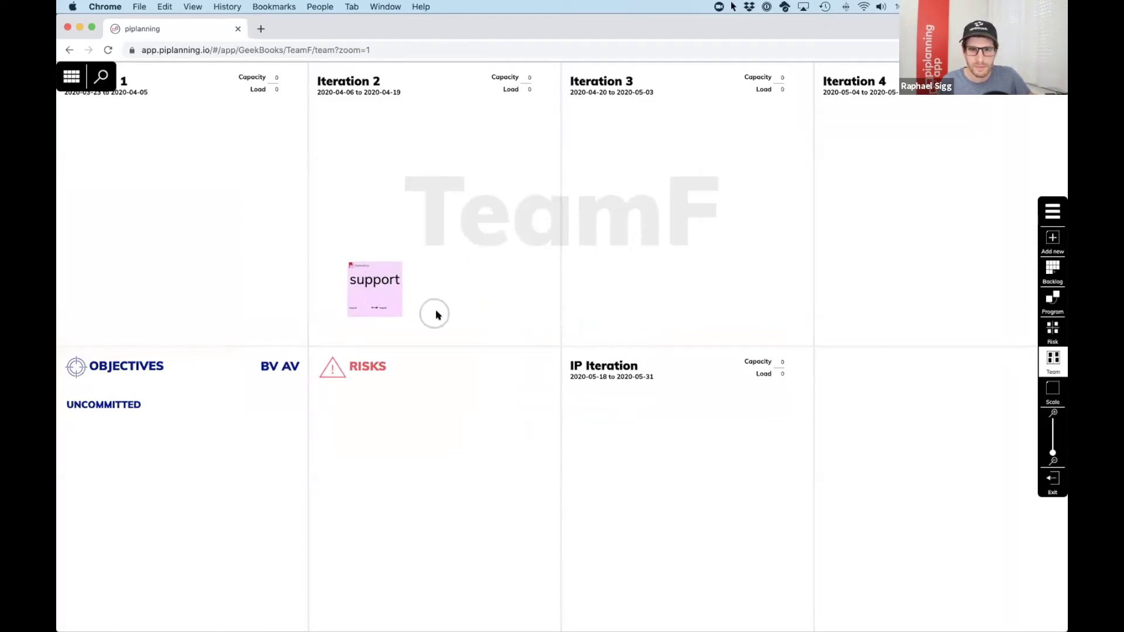
Step: Open the support dependency, then add a User Story sticky beside it
scroll(369, 290, "up", 3)
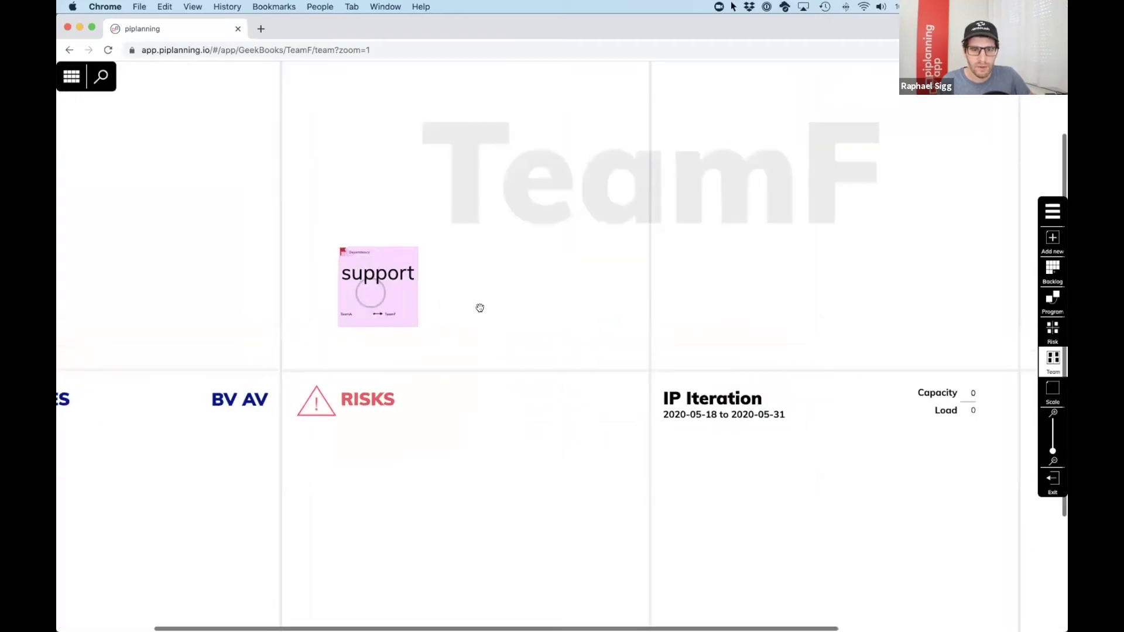
left_click(506, 447)
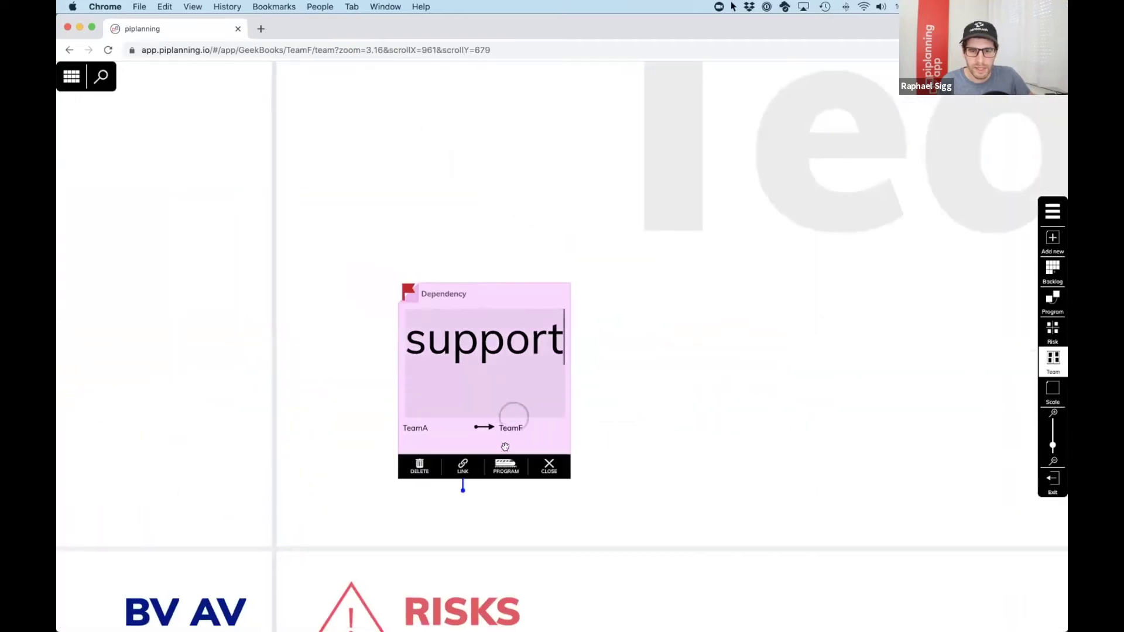
left_click(695, 386)
left_click(695, 386)
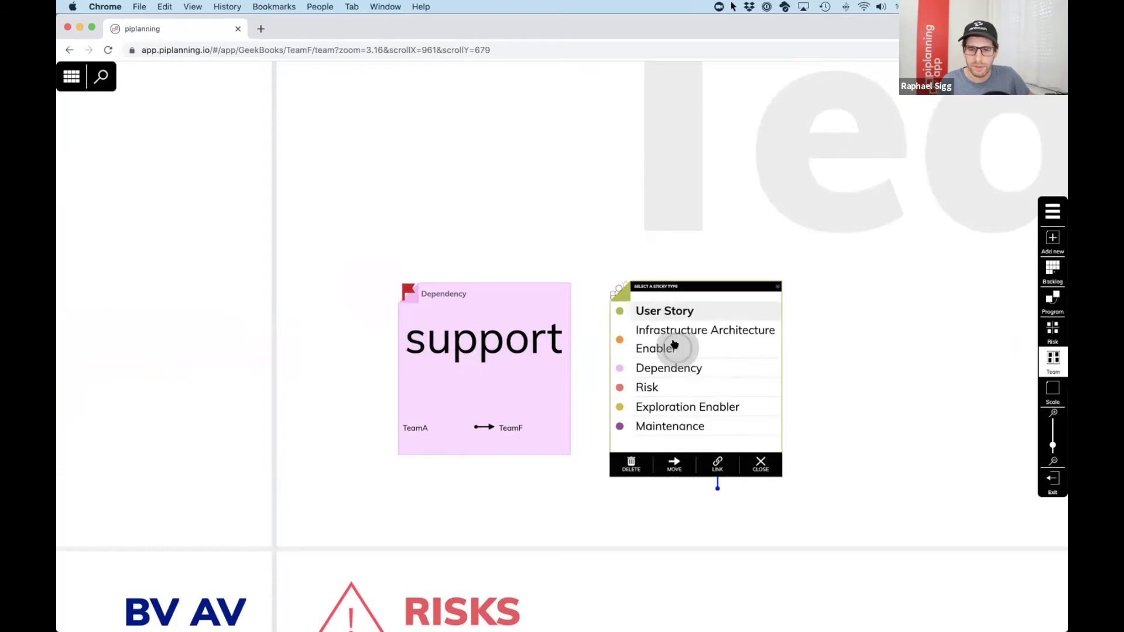
left_click(668, 311)
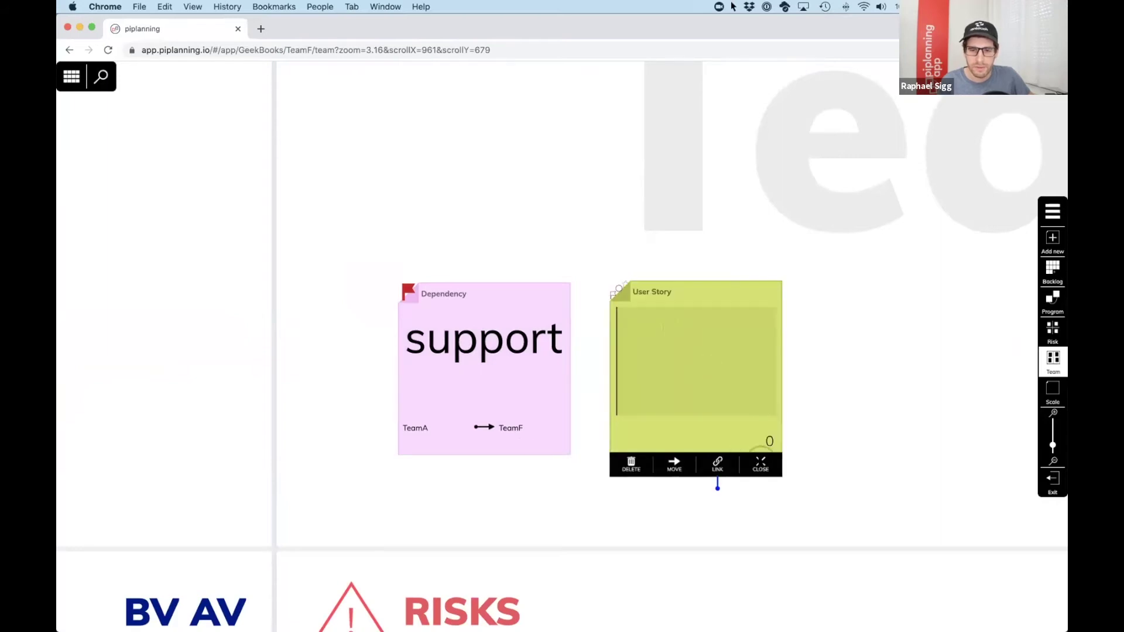
Step: Mirror the support dependency onto the Program Board and view it under TeamF, Iteration 2
left_click(761, 462)
left_click(490, 374)
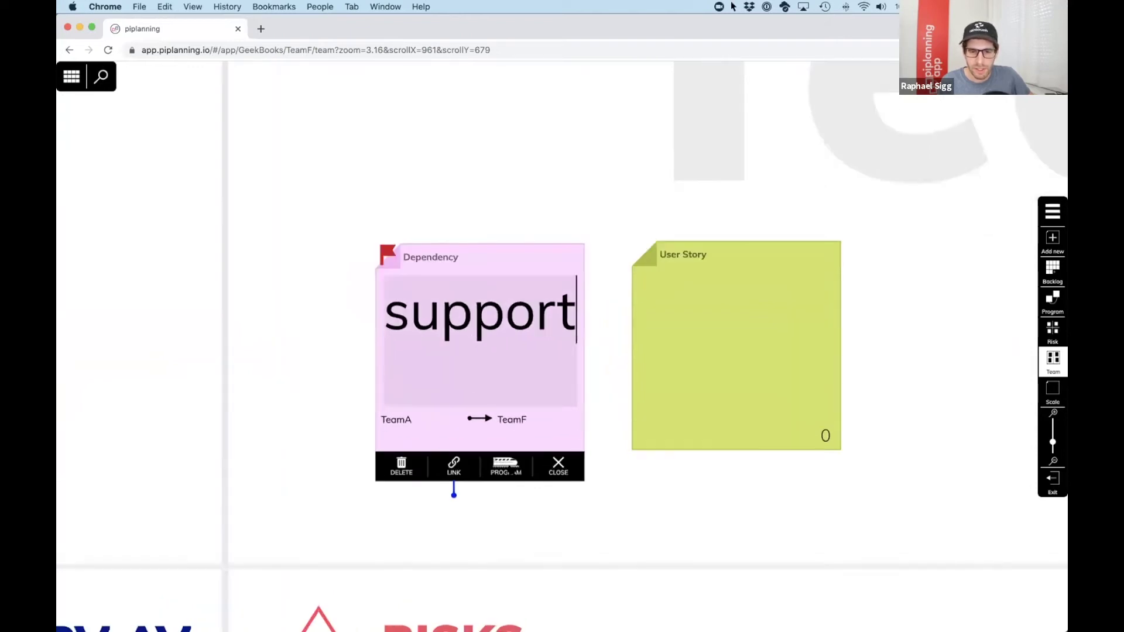
scroll(505, 467, "up", 5)
left_click(507, 469)
left_click(461, 175)
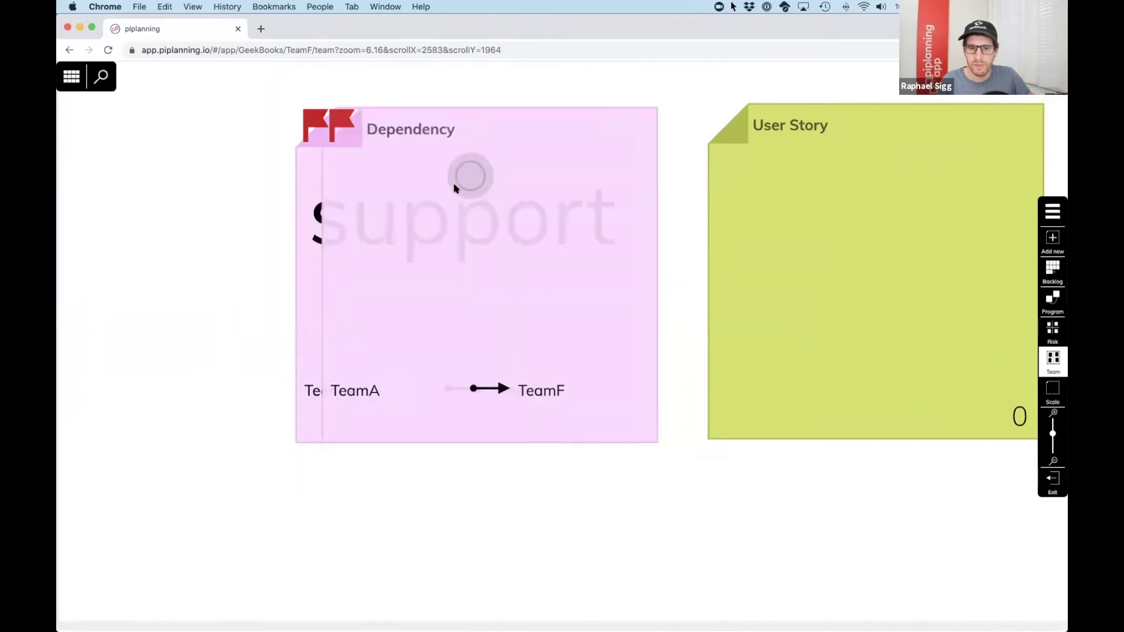
left_click(1050, 301)
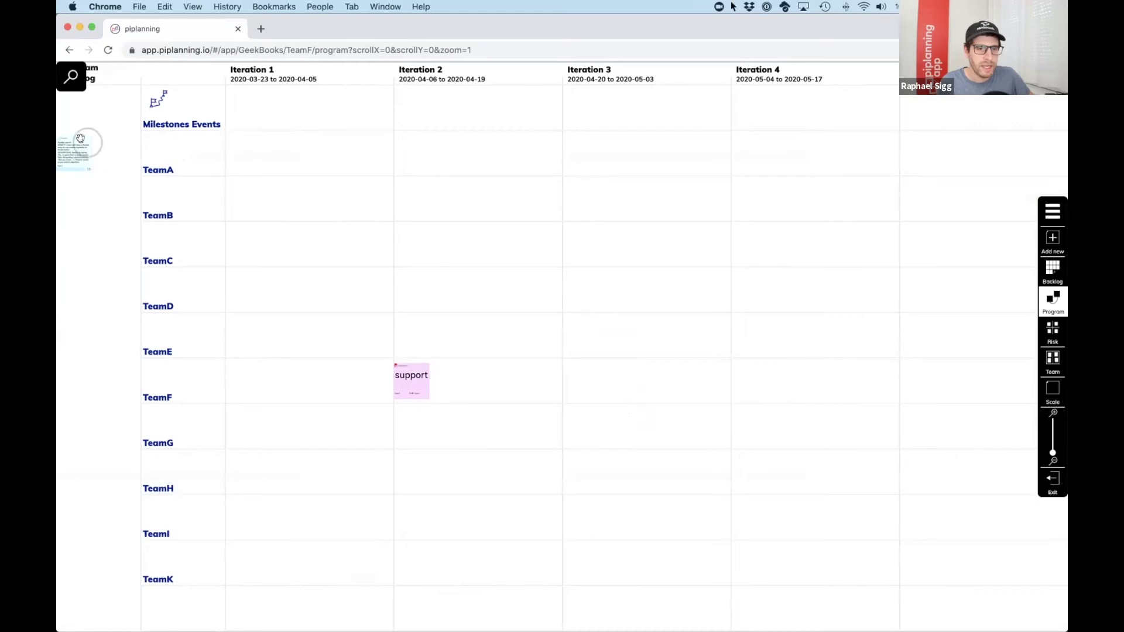
Step: Place the Flexible search card in TeamA's Iteration 4 and link the support dependency to it
left_click_drag(80, 137, 114, 140)
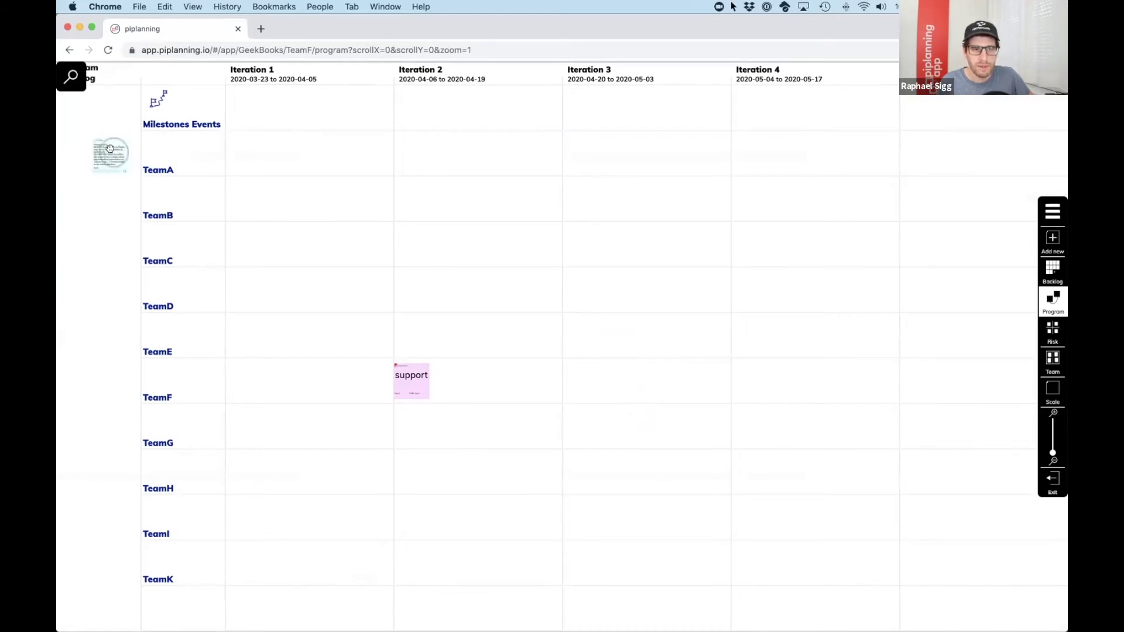
left_click_drag(115, 142, 777, 139)
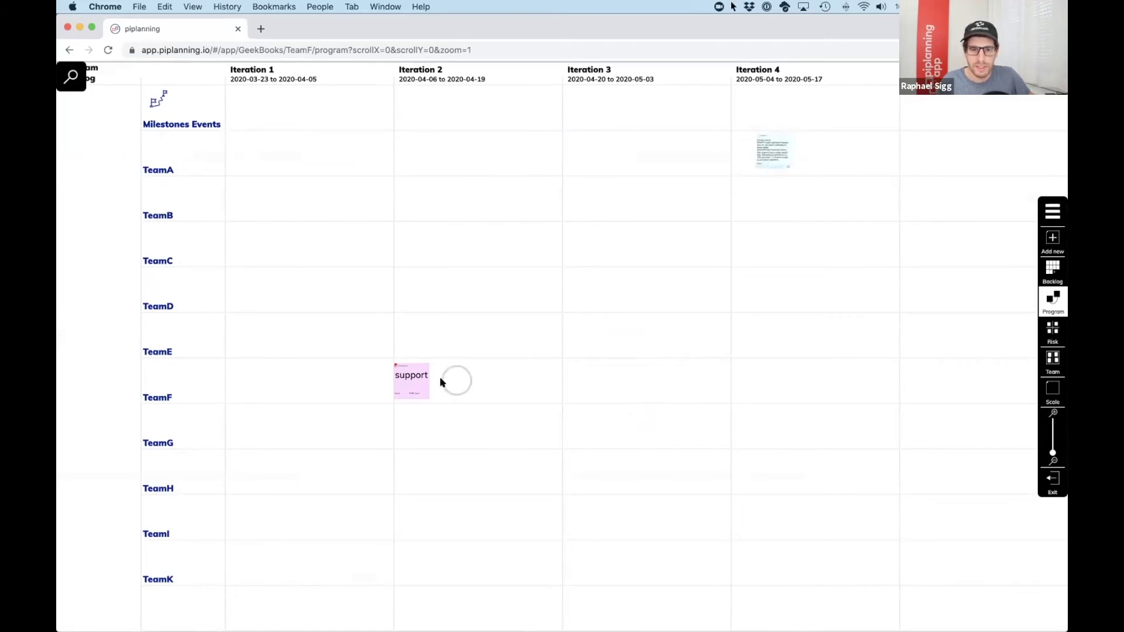
left_click(412, 390)
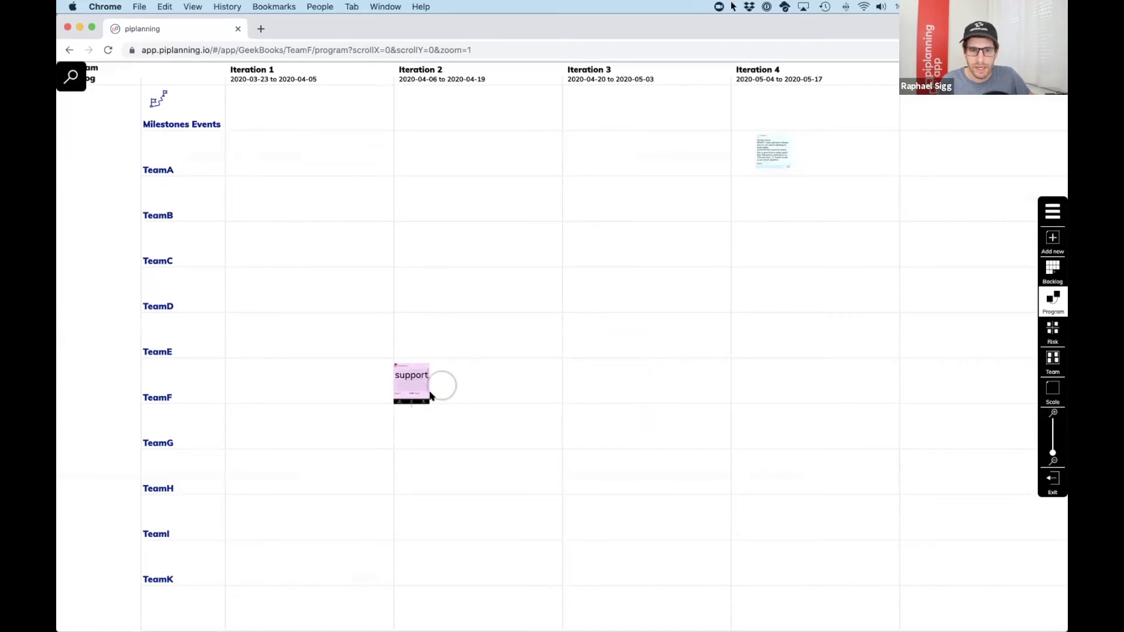
left_click(425, 399)
left_click(417, 377)
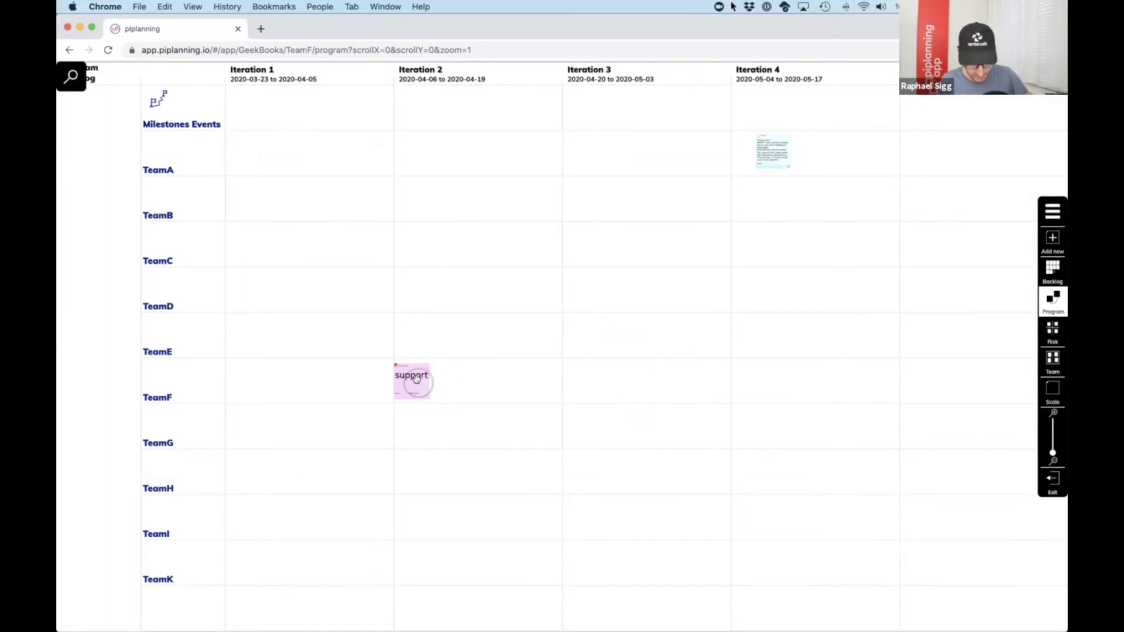
left_click_drag(411, 514, 770, 145)
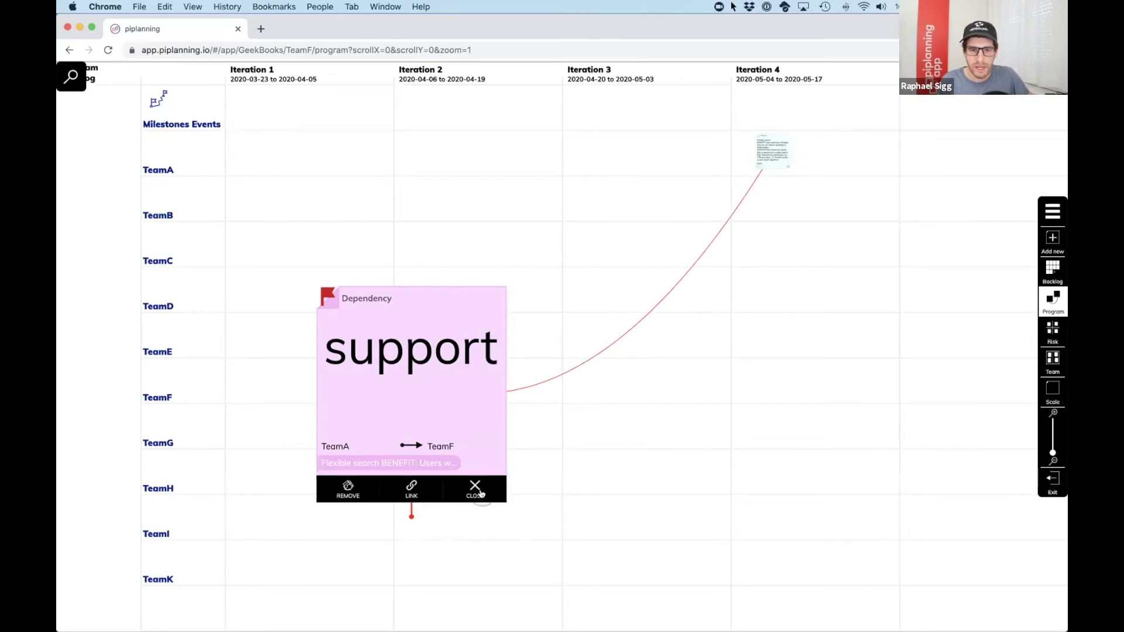
left_click(328, 293)
left_click(355, 315)
left_click(432, 414)
left_click(552, 426)
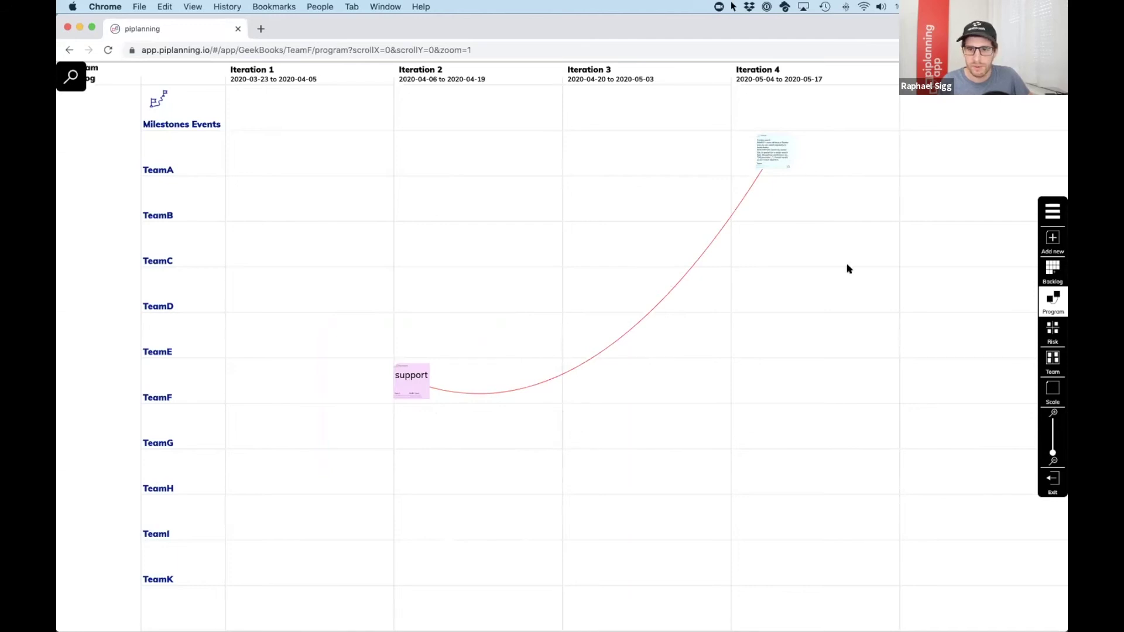
Step: Switch from TeamF to TeamA's board and set Iteration 1 capacity to 30
left_click(1052, 358)
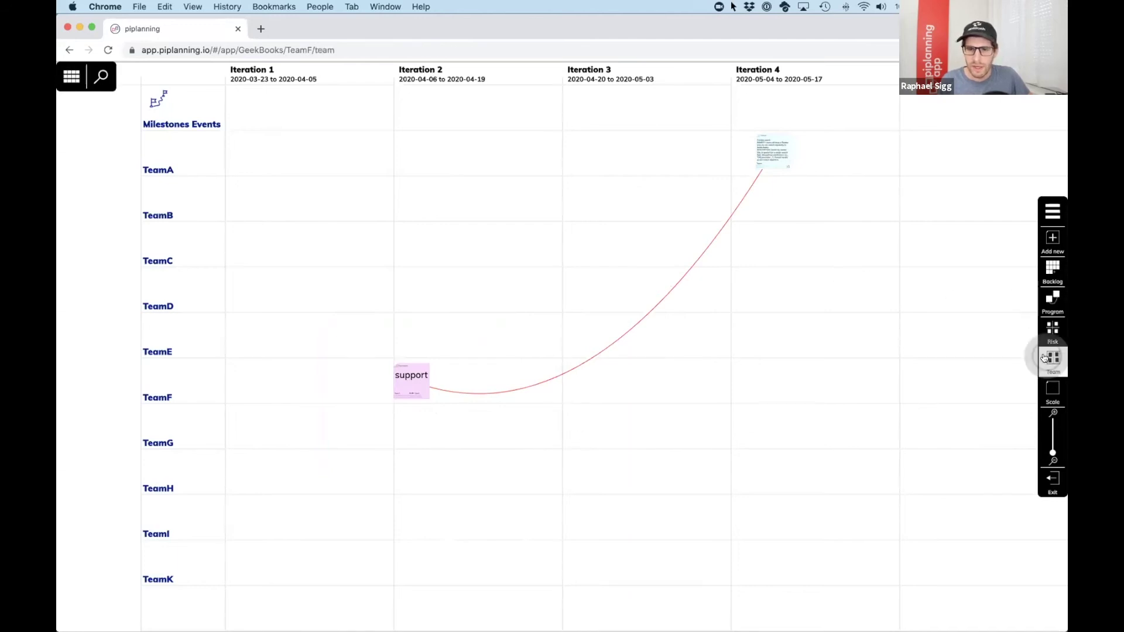
left_click(1043, 482)
left_click(495, 319)
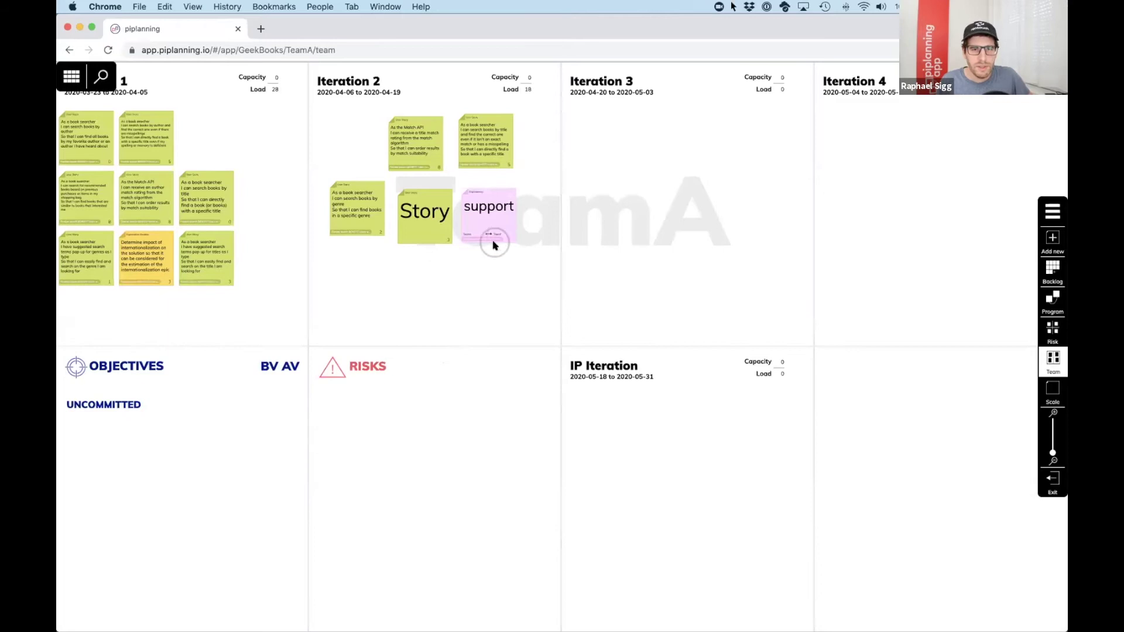
scroll(245, 78, "up", 10)
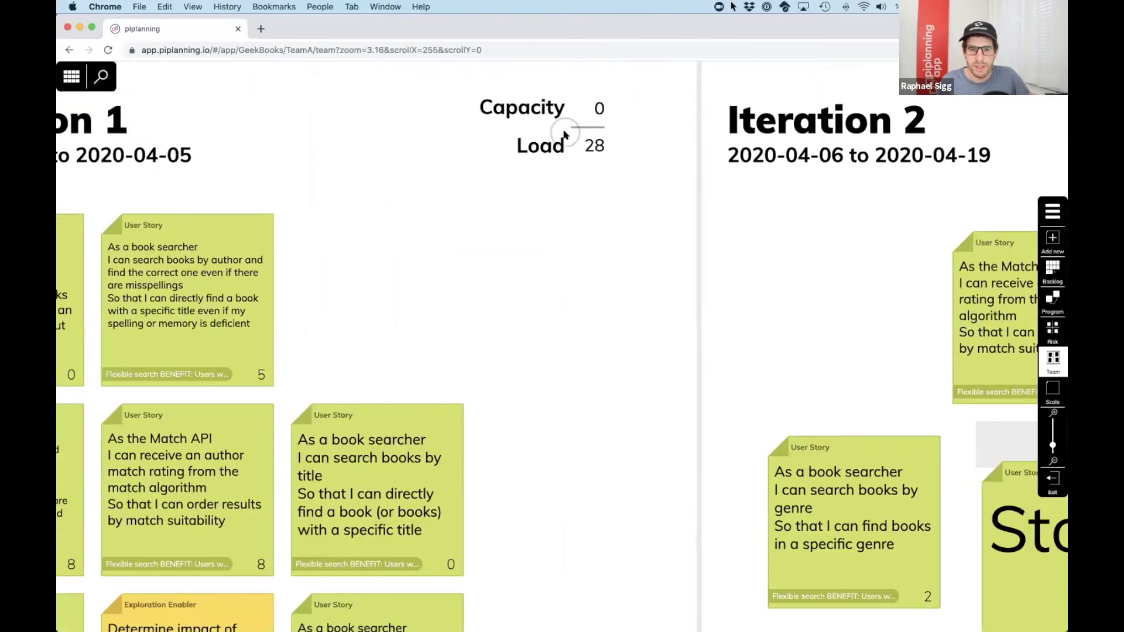
left_click_drag(400, 269, 542, 246)
scroll(262, 156, "down", 5)
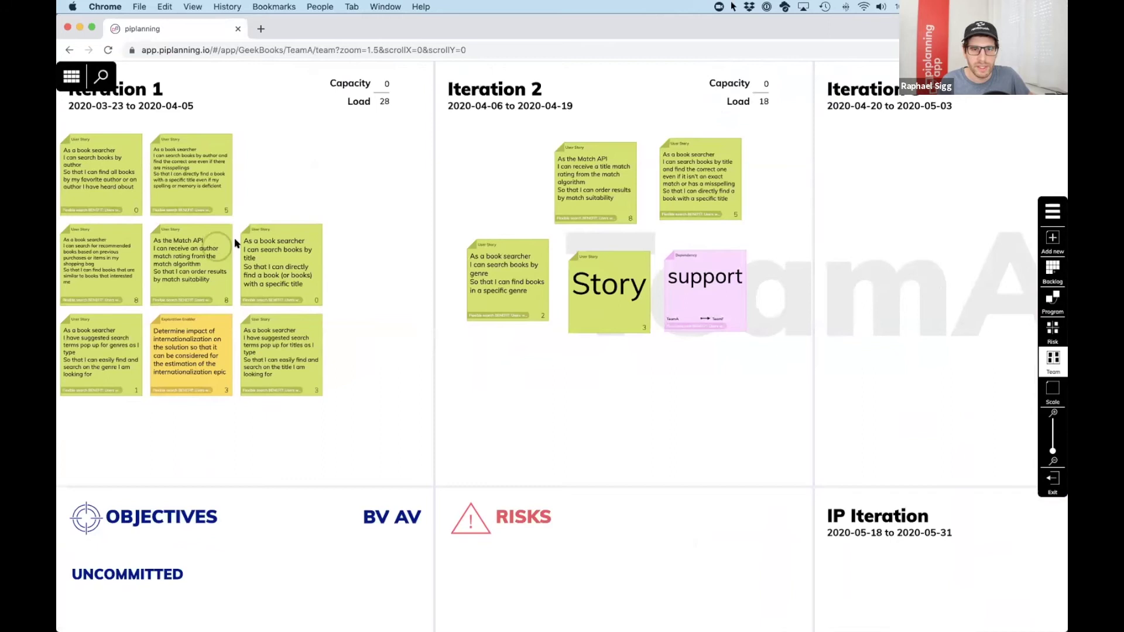
left_click(396, 169)
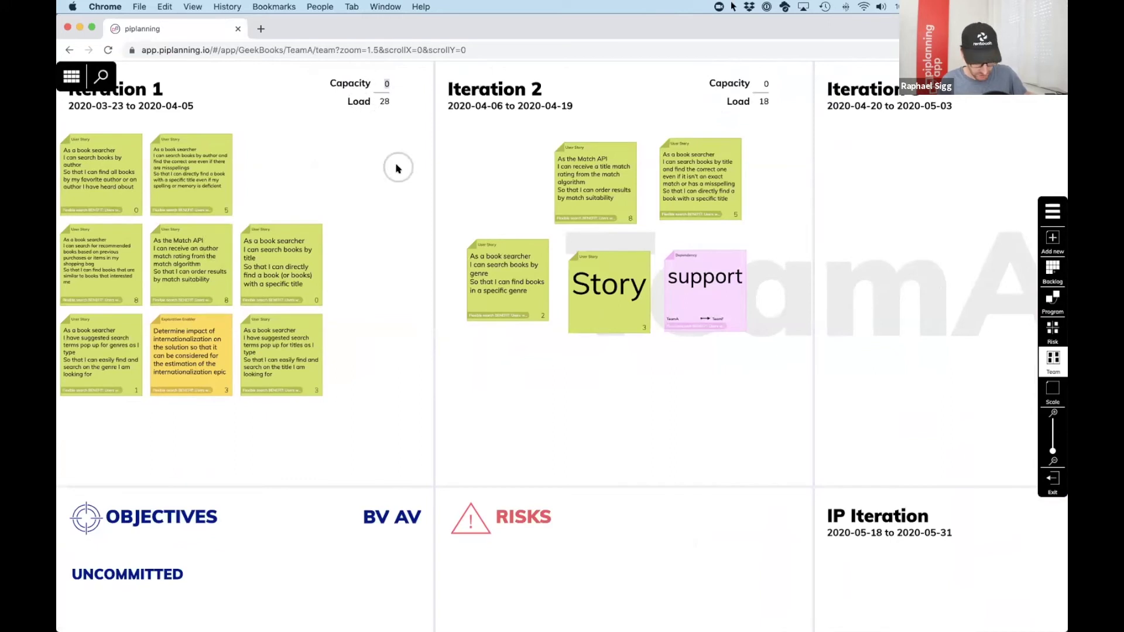
type("0")
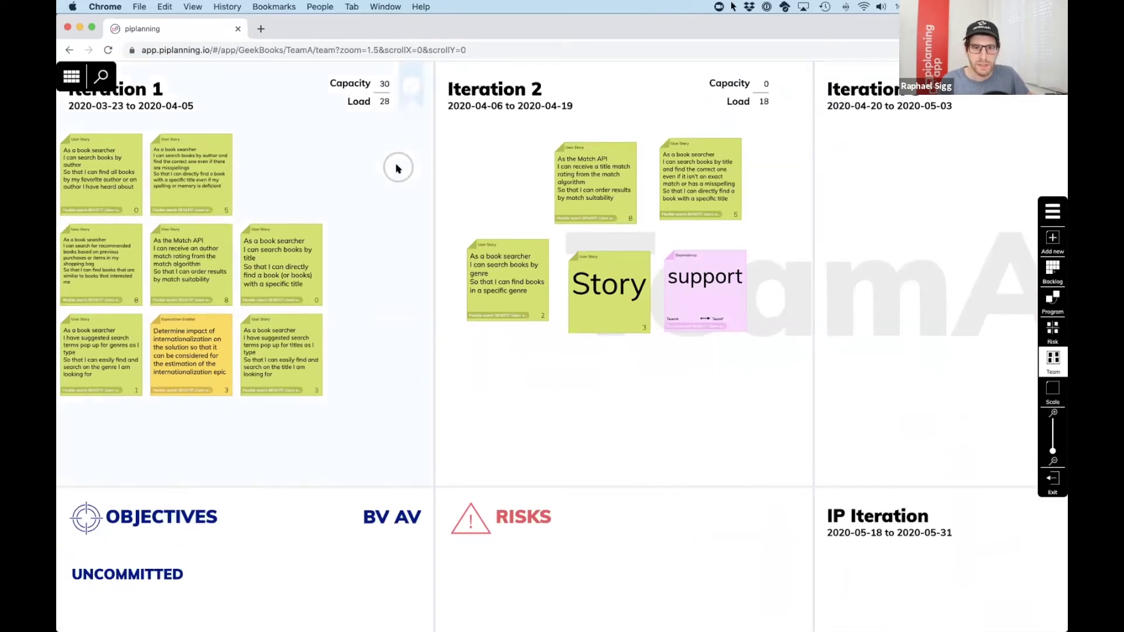
Step: Move the Match API story from Iteration 2 into Iteration 1, then check the program board
left_click(601, 146)
left_click_drag(600, 145, 364, 138)
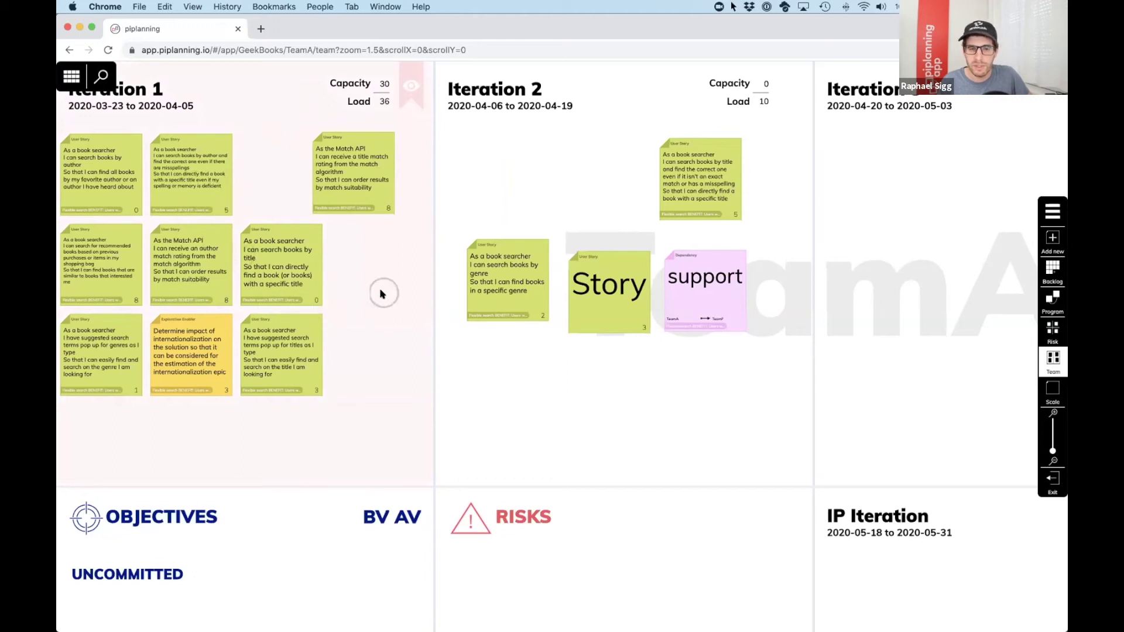
left_click(1052, 300)
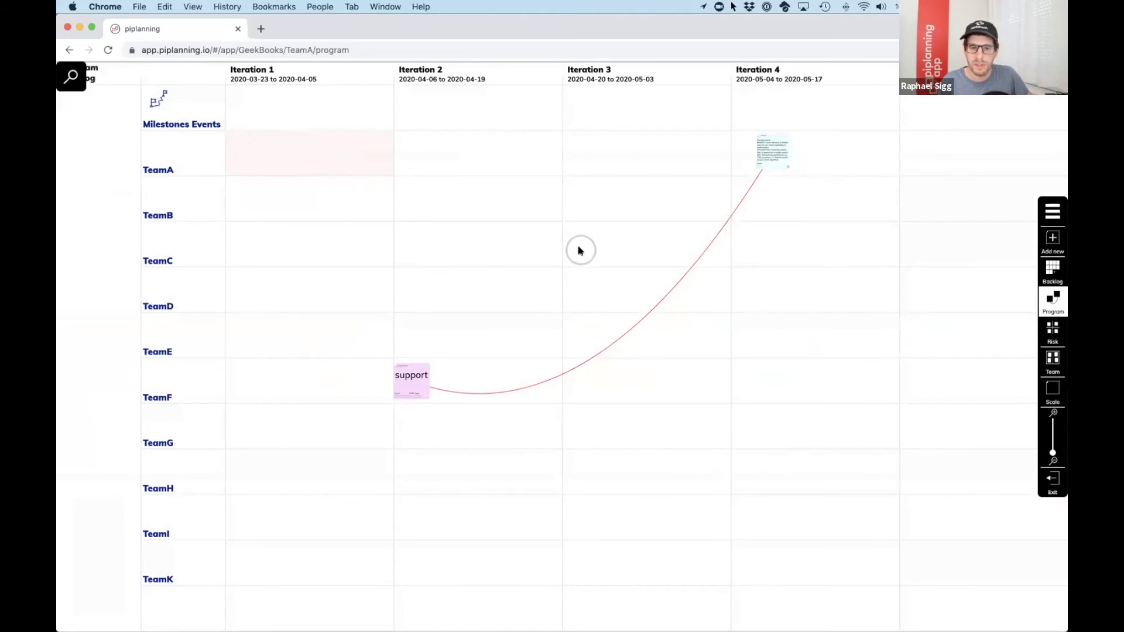
left_click(1051, 359)
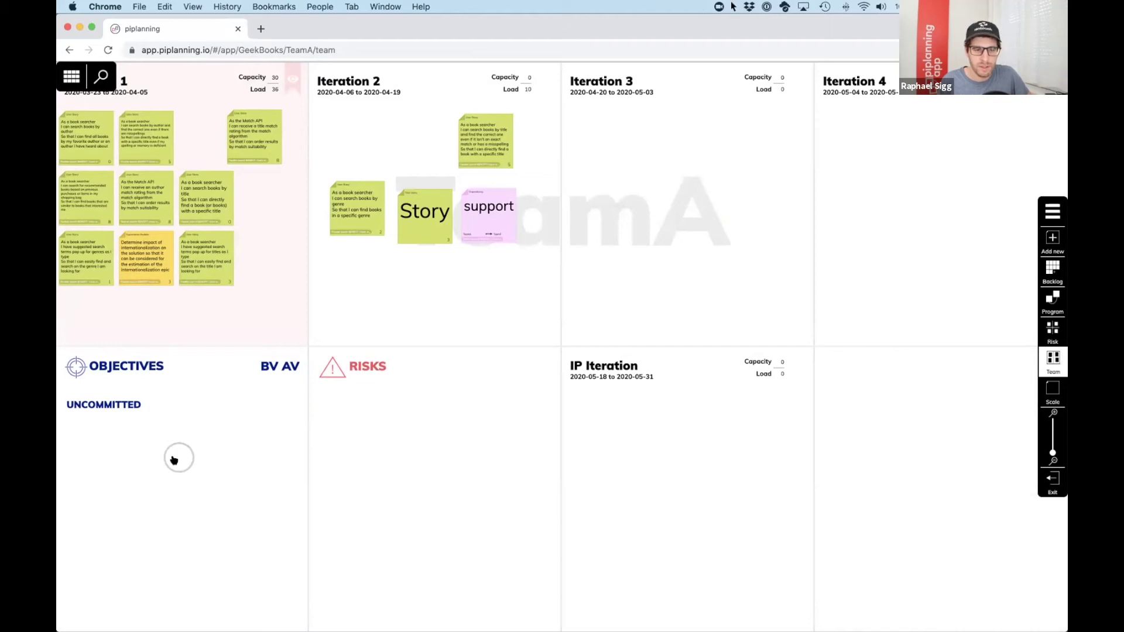
Step: Add a new 'text' objective to TeamA and set its business and actual values
left_click(156, 463)
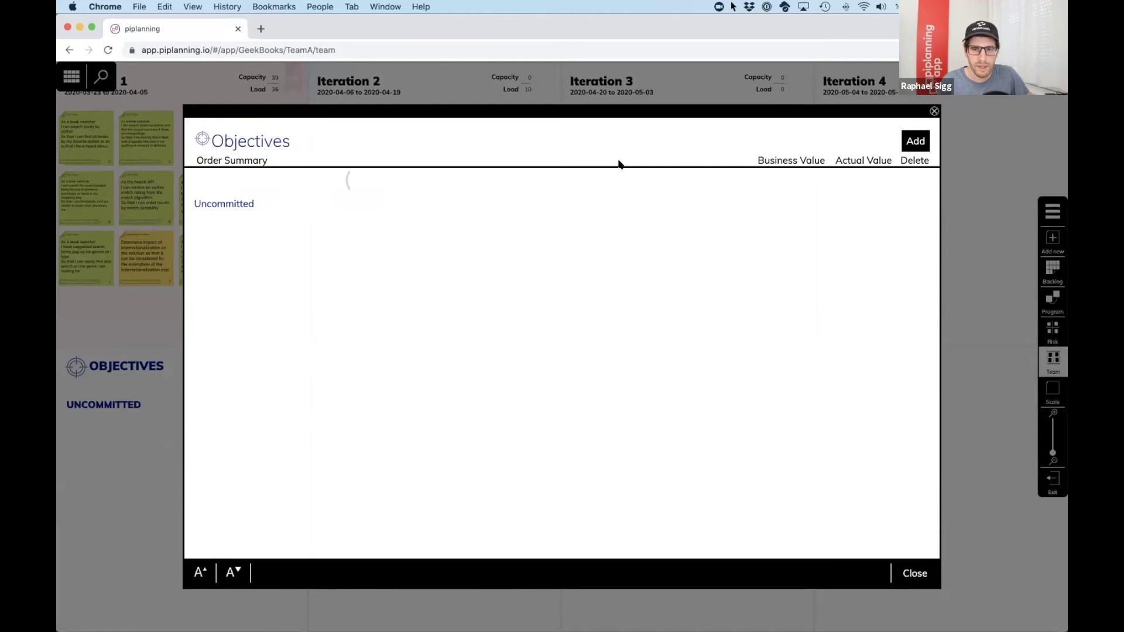
left_click(908, 145)
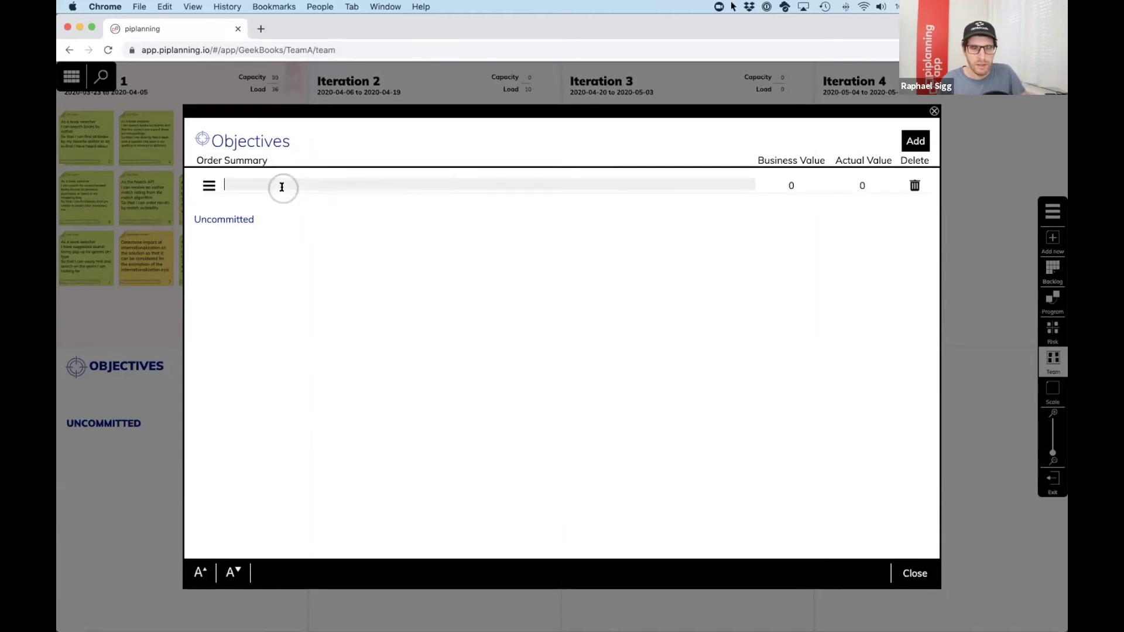
left_click(284, 188)
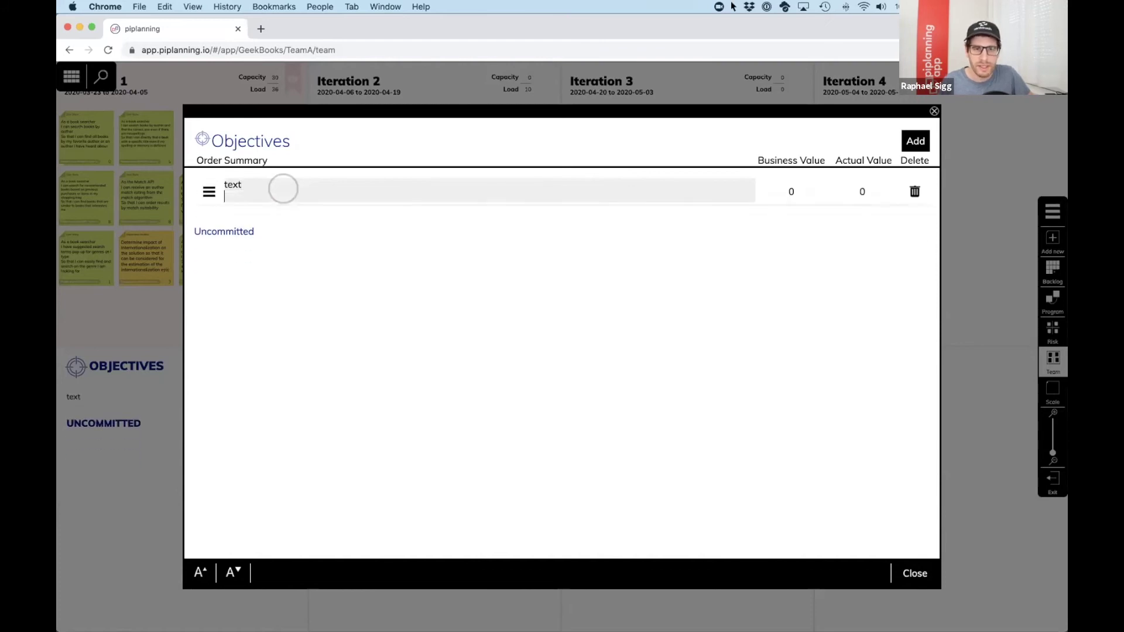
key("BackSpace")
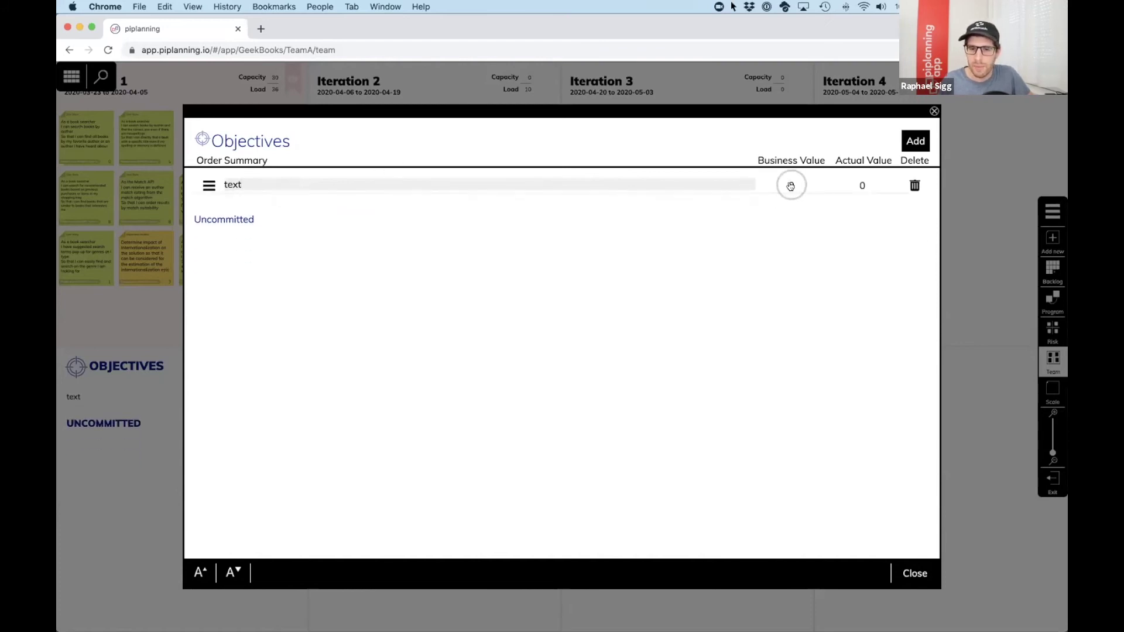
left_click(791, 186)
left_click(859, 184)
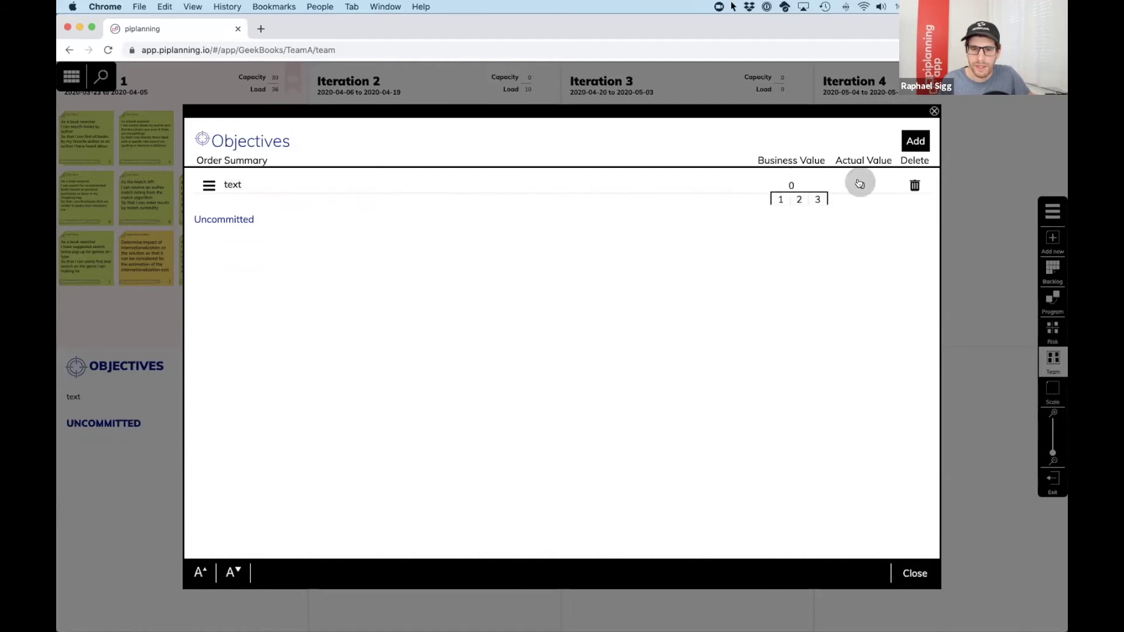
left_click(515, 367)
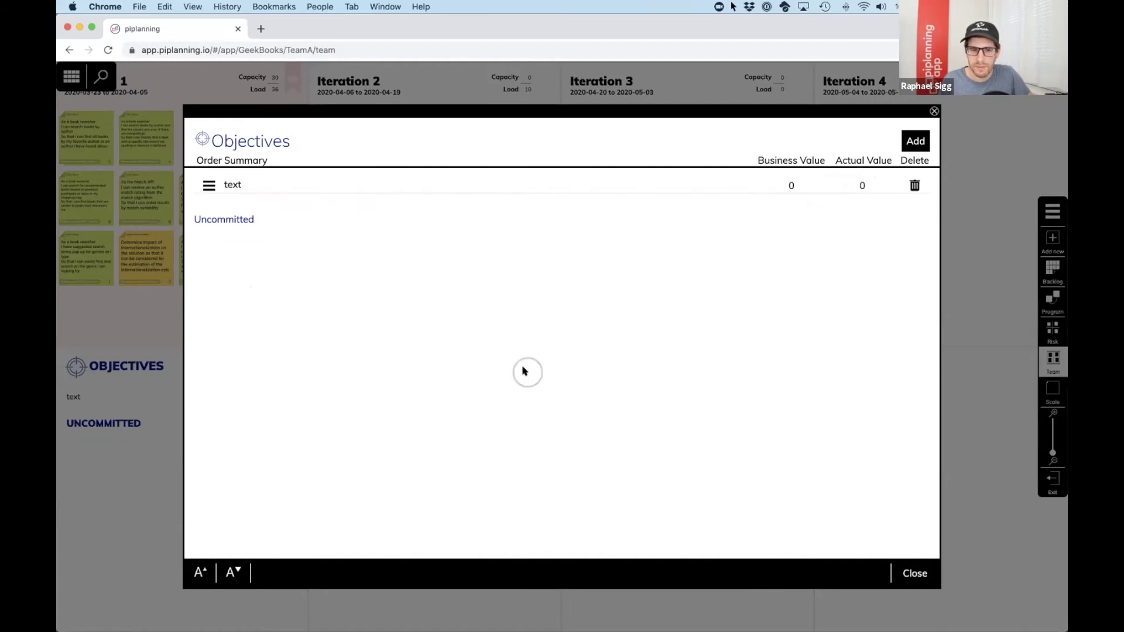
Step: Enlarge the objectives font, then move the 'text' objective under Uncommitted
left_click(201, 572)
left_click(210, 578)
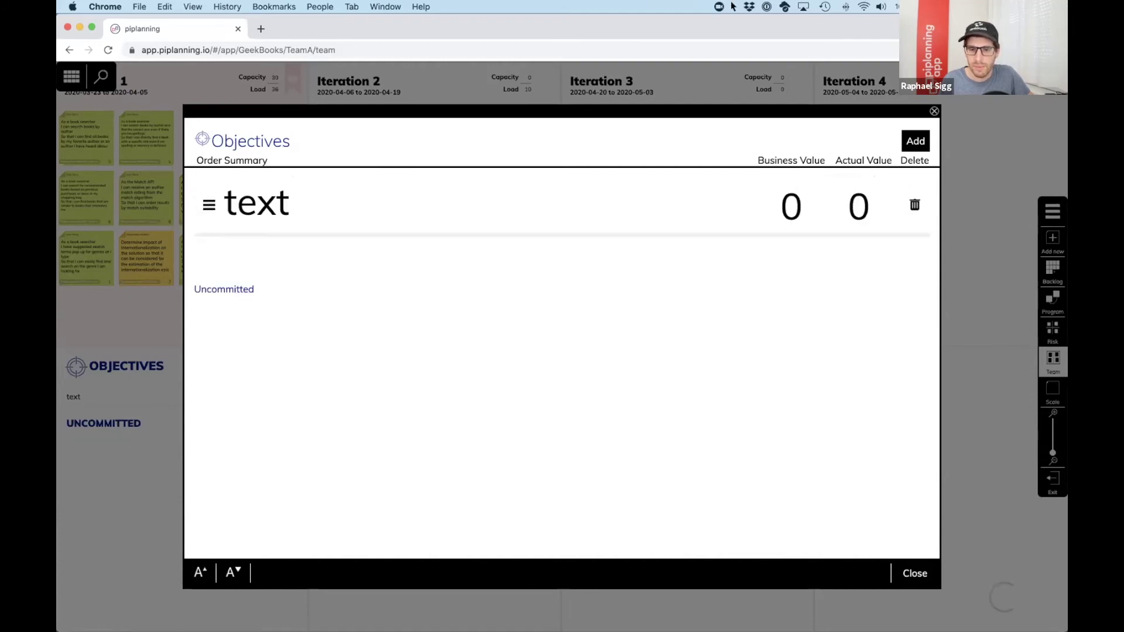
left_click(920, 575)
left_click(609, 432)
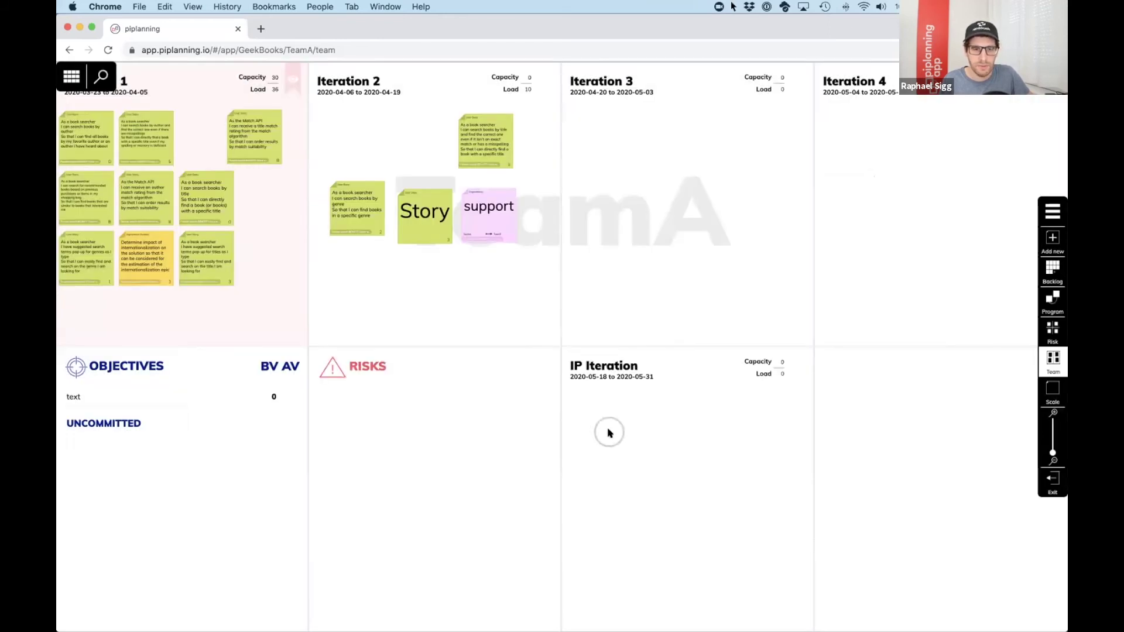
left_click(163, 454)
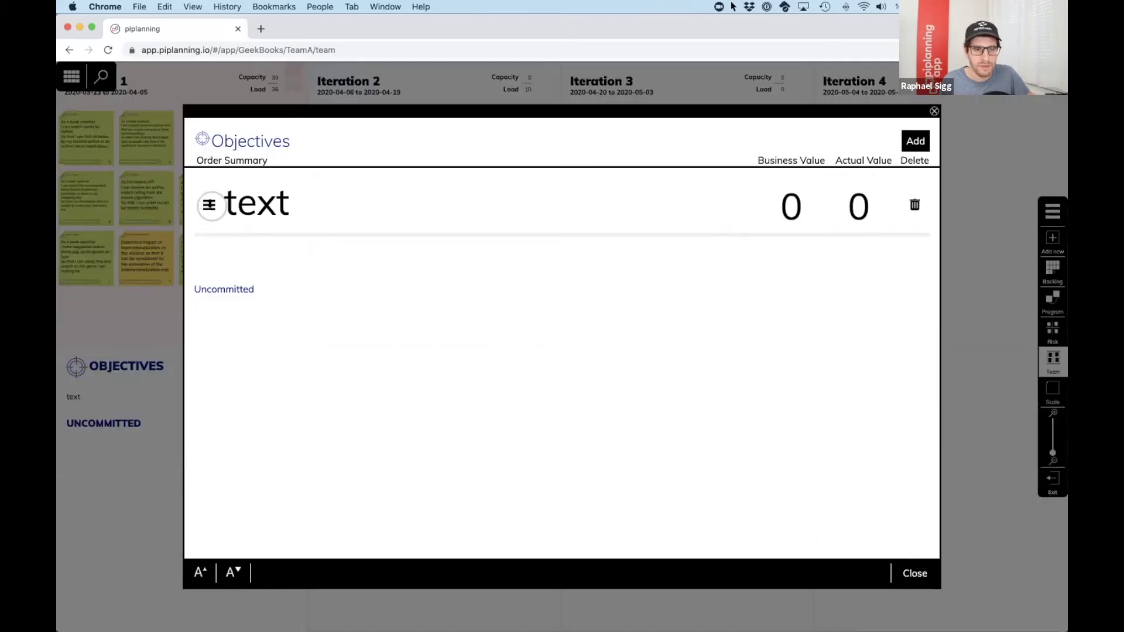
left_click_drag(209, 204, 226, 351)
left_click(914, 573)
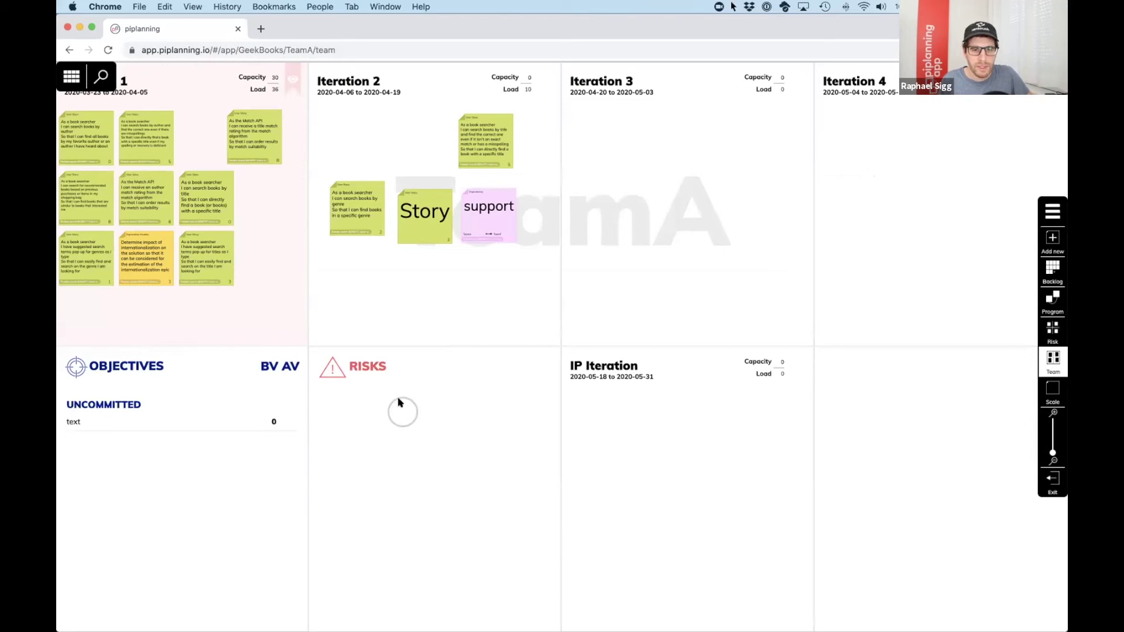
Step: Create a 'risk' sticky in TeamA's Risks area and ROAM it as Accepted
scroll(398, 399, "up", 10)
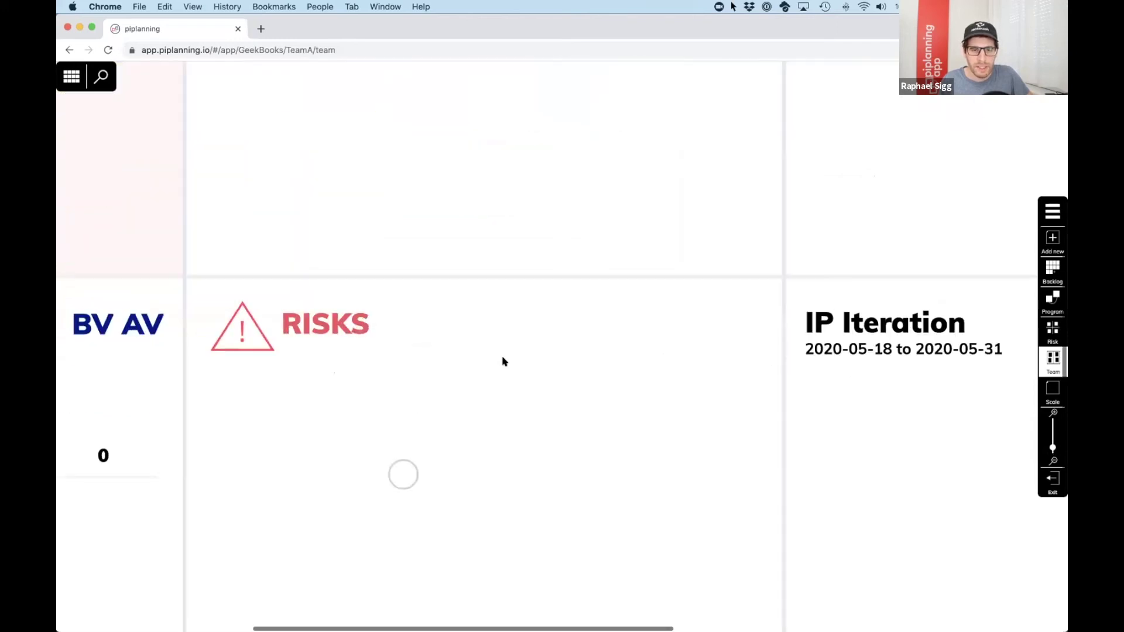
double_click(439, 310)
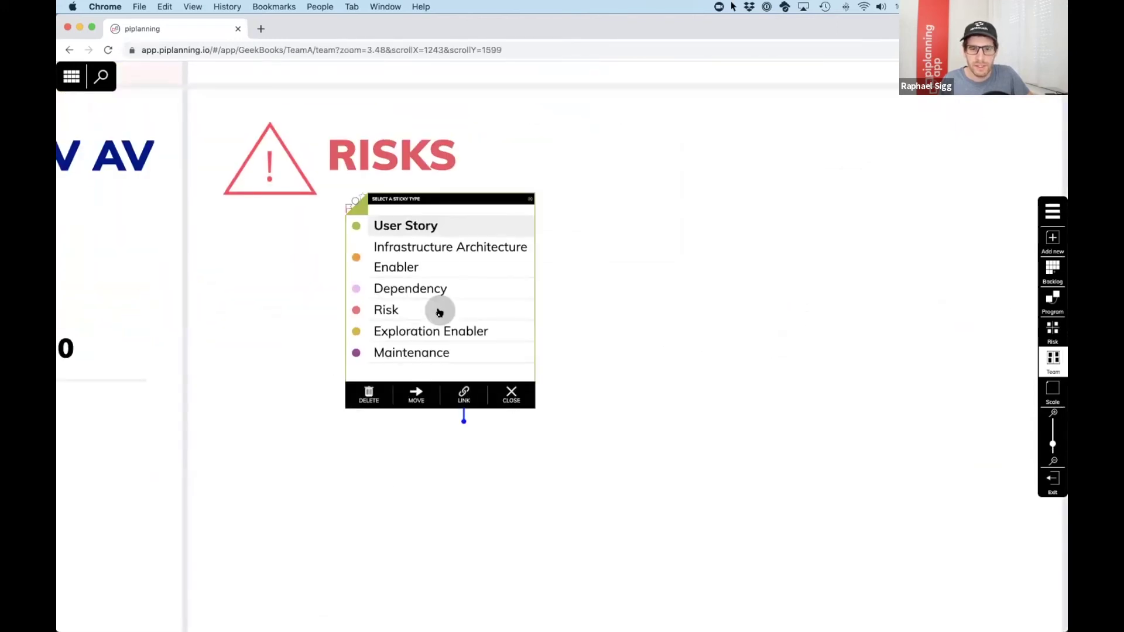
left_click(383, 311)
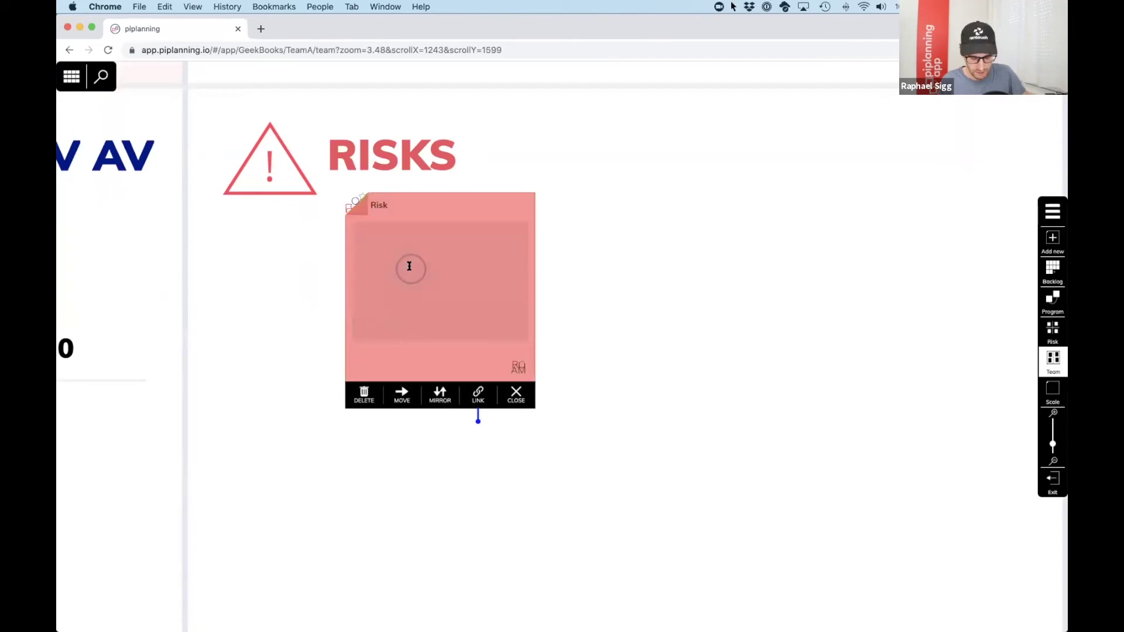
type("risk")
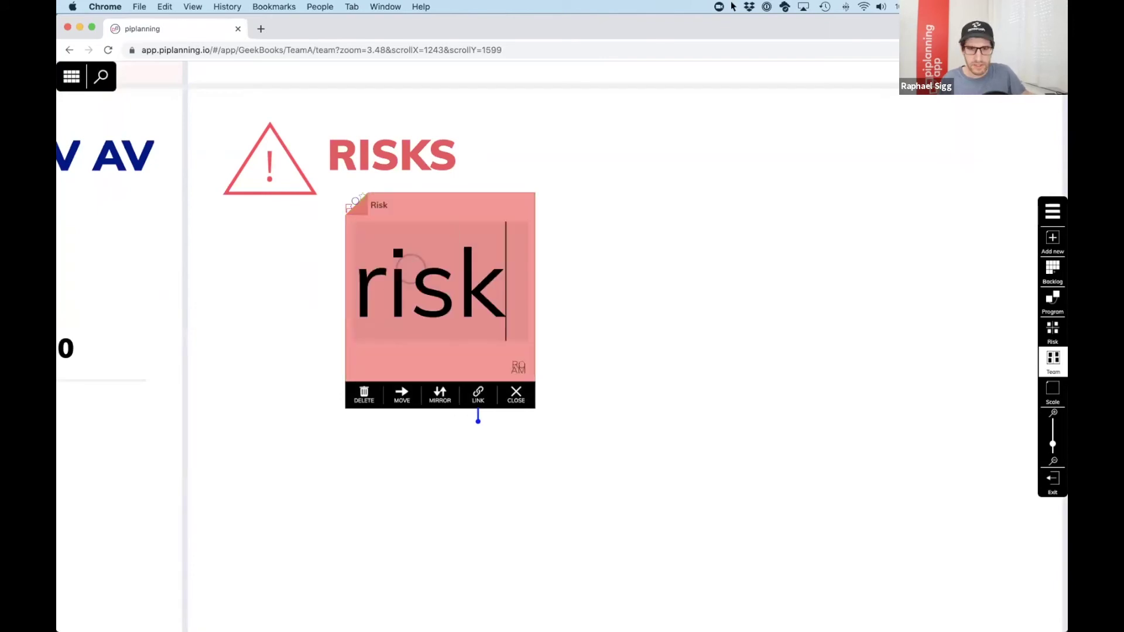
left_click(515, 369)
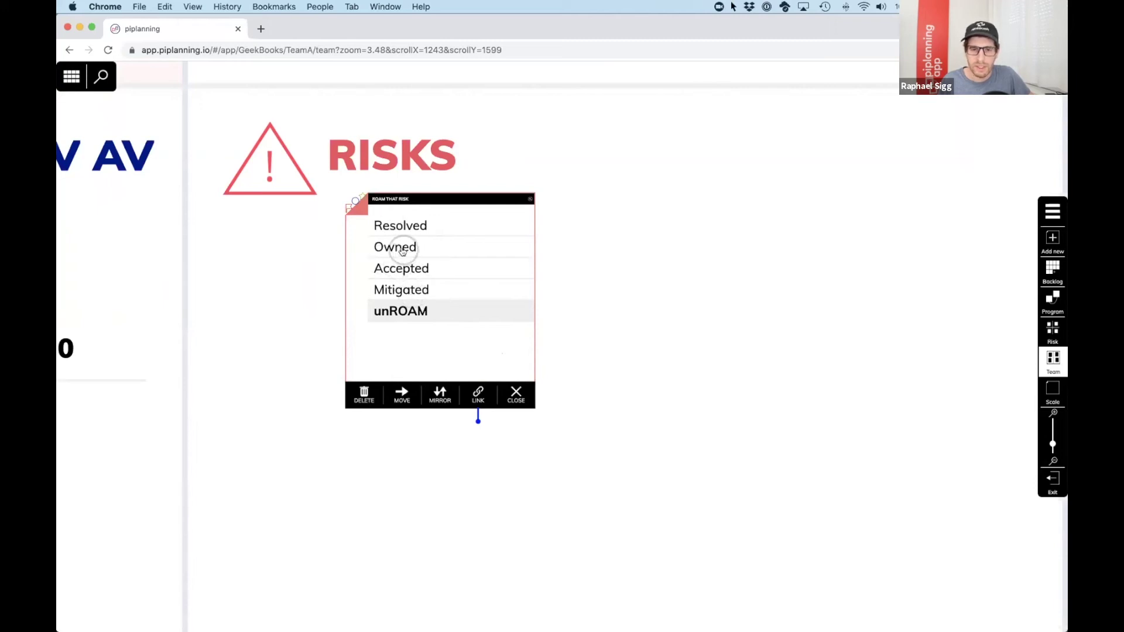
left_click(392, 268)
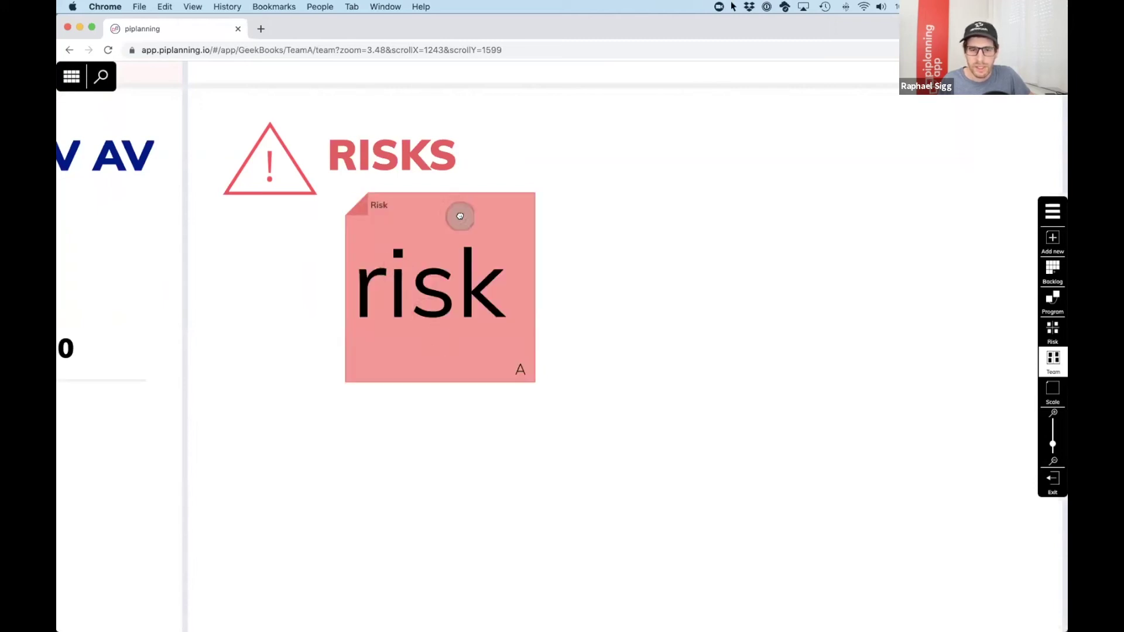
left_click_drag(459, 216, 490, 244)
Step: Move the risk sticky to the Program Risk Board and view that board
left_click(495, 383)
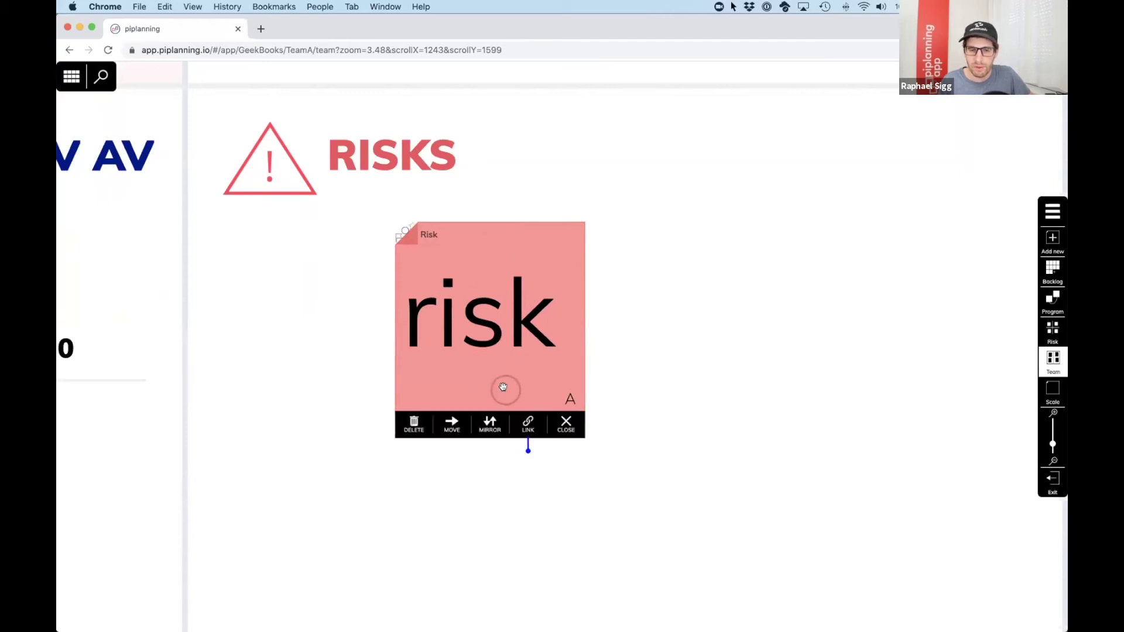
left_click(452, 423)
left_click(472, 255)
left_click(998, 321)
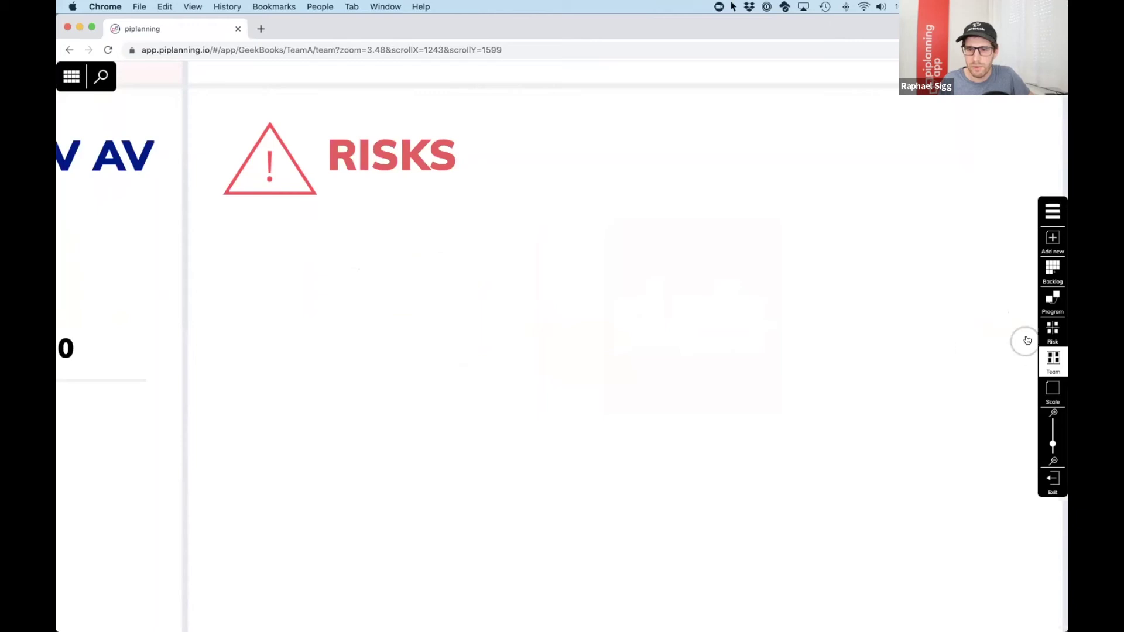
left_click(1052, 331)
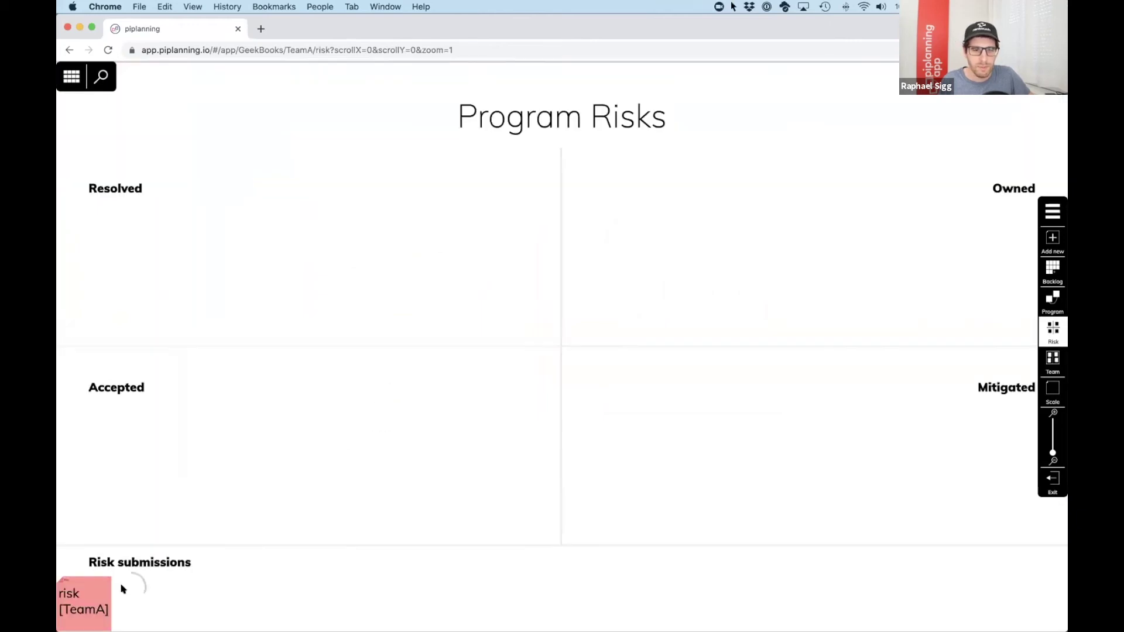
Step: Drag 'risk [TeamA]' from Risk submissions into Owned, then return to the RTE Cockpit list
left_click_drag(80, 582, 234, 557)
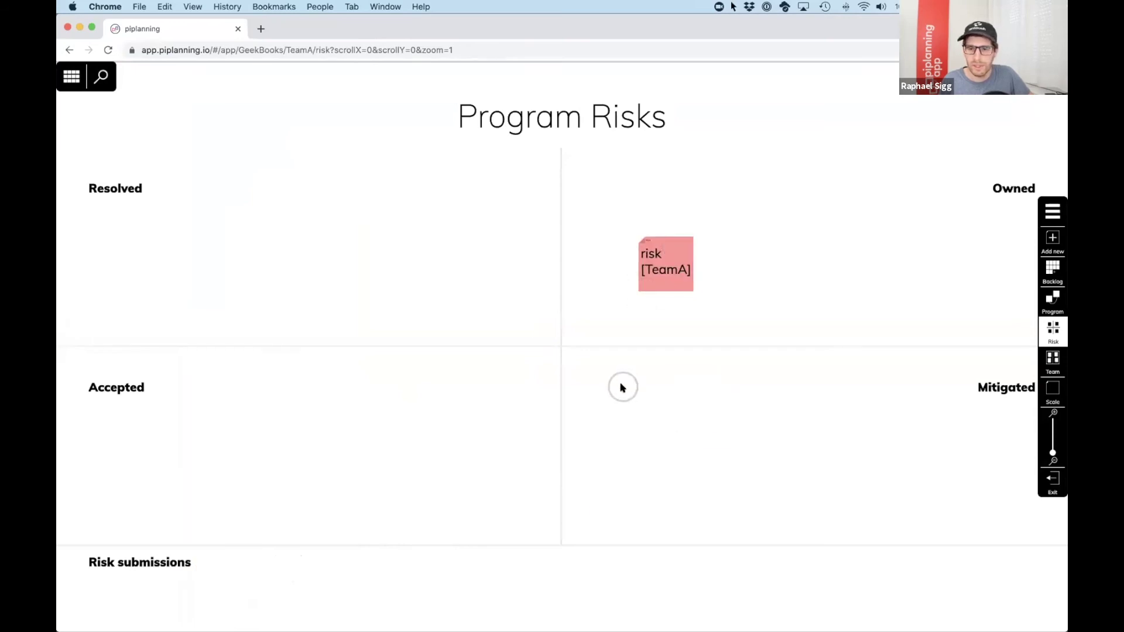
left_click(996, 306)
left_click(1052, 361)
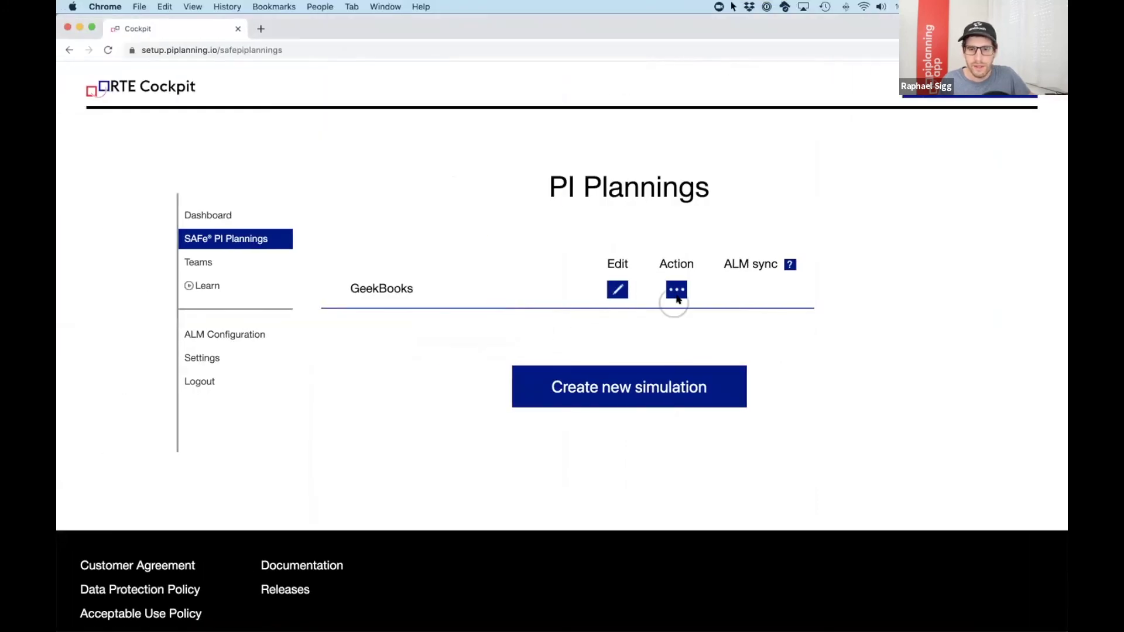
Step: Delete the GeekBooks session
left_click(677, 296)
left_click(510, 405)
left_click(536, 321)
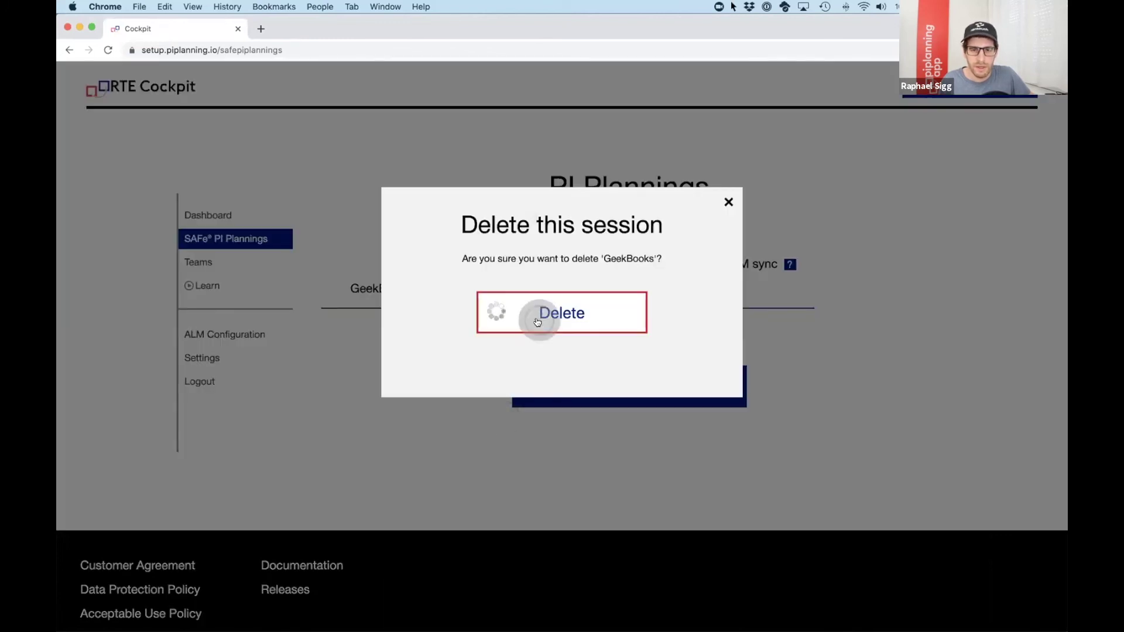
Step: Create a new Alice simulation and exit to the session list
left_click(609, 353)
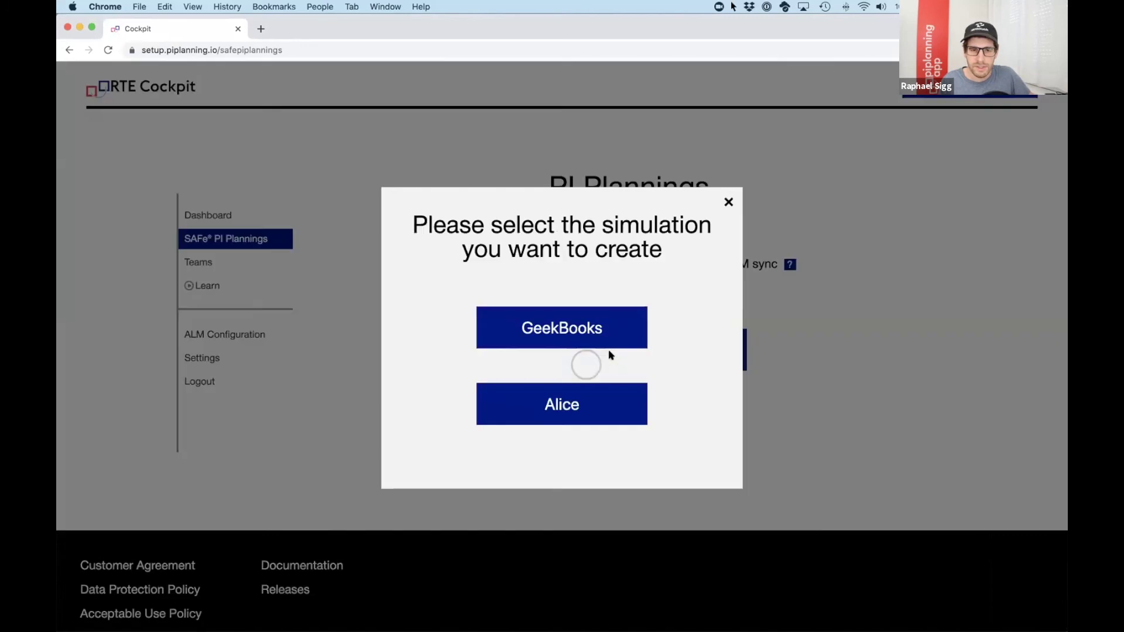
left_click(592, 404)
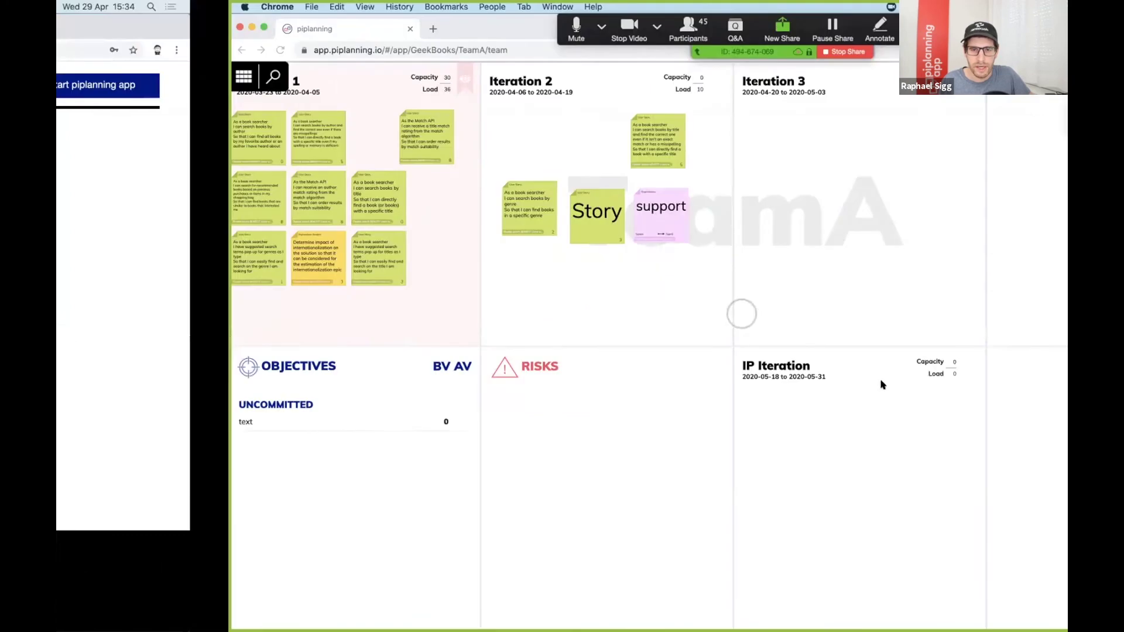
left_click(1052, 479)
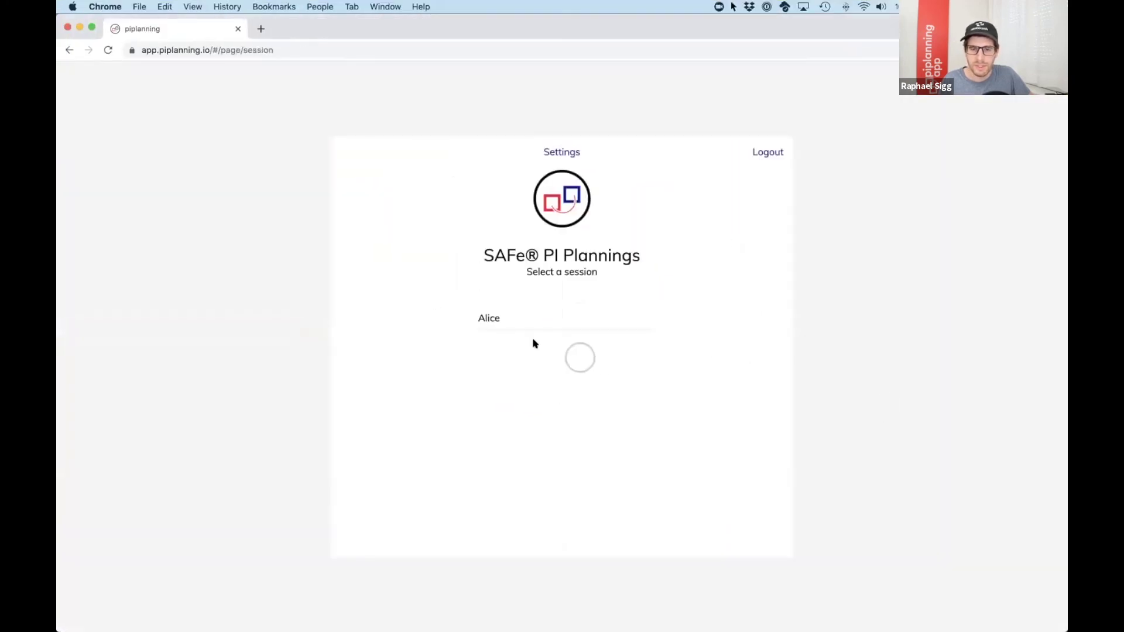
Step: In the Alice session, assign the Follow Unmarked, Virtual Roads feature to TeamA
left_click(495, 320)
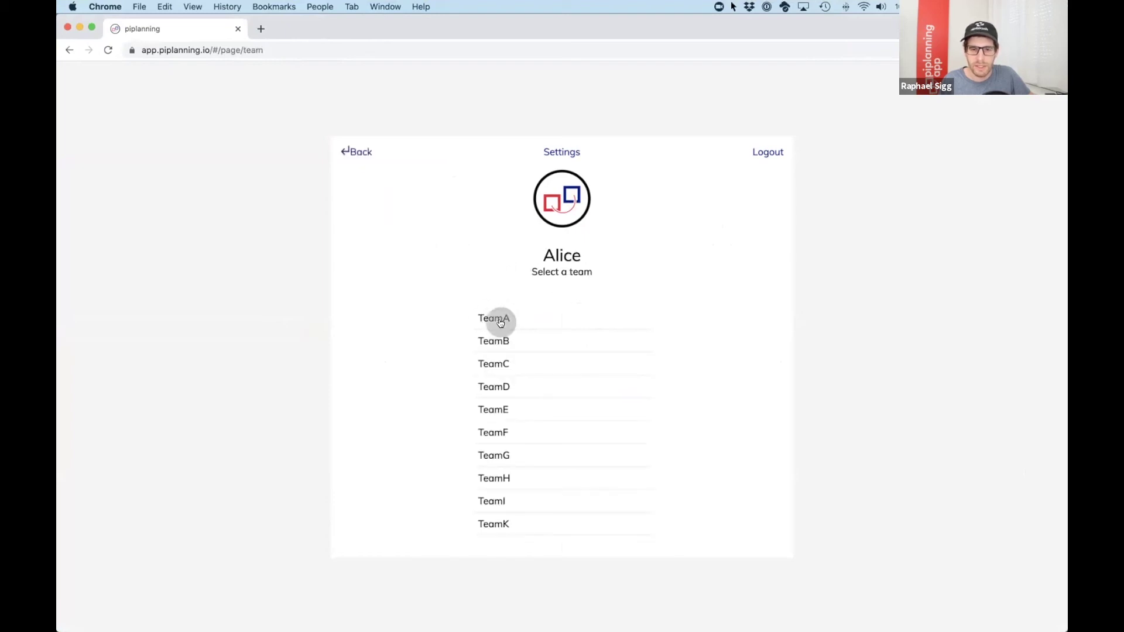
left_click(500, 323)
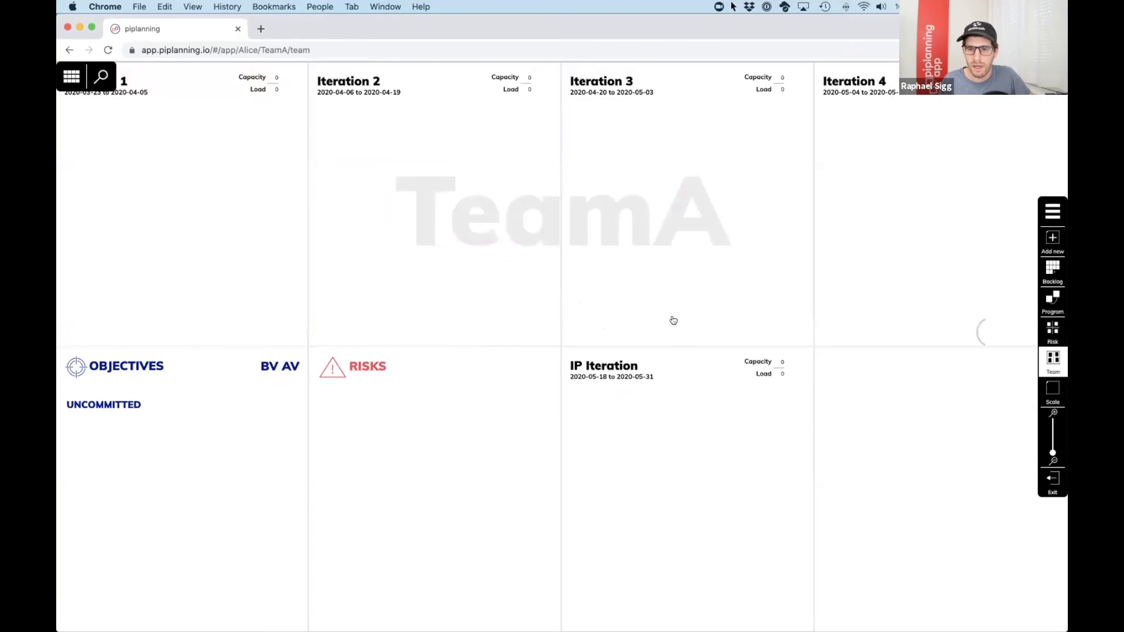
left_click(1051, 268)
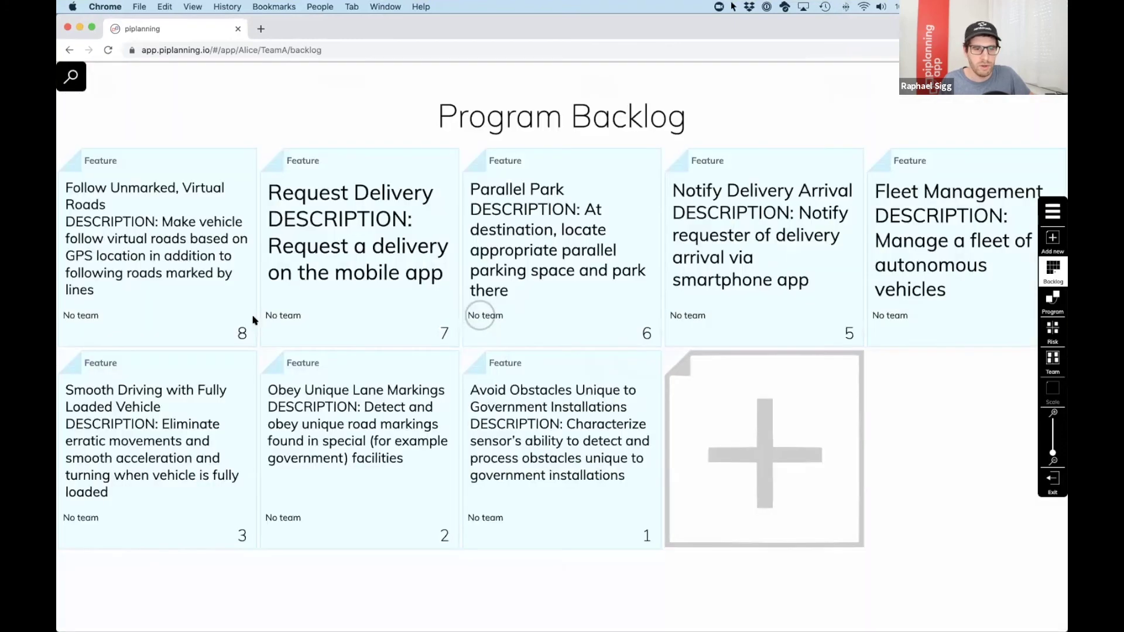
left_click(103, 302)
left_click(151, 356)
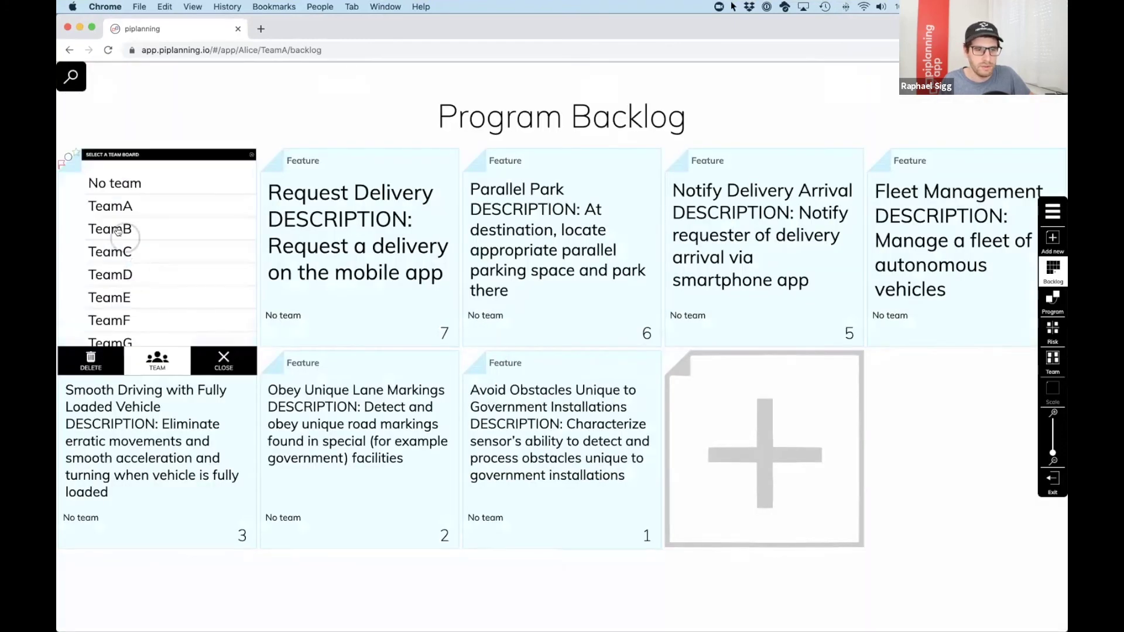
left_click(115, 209)
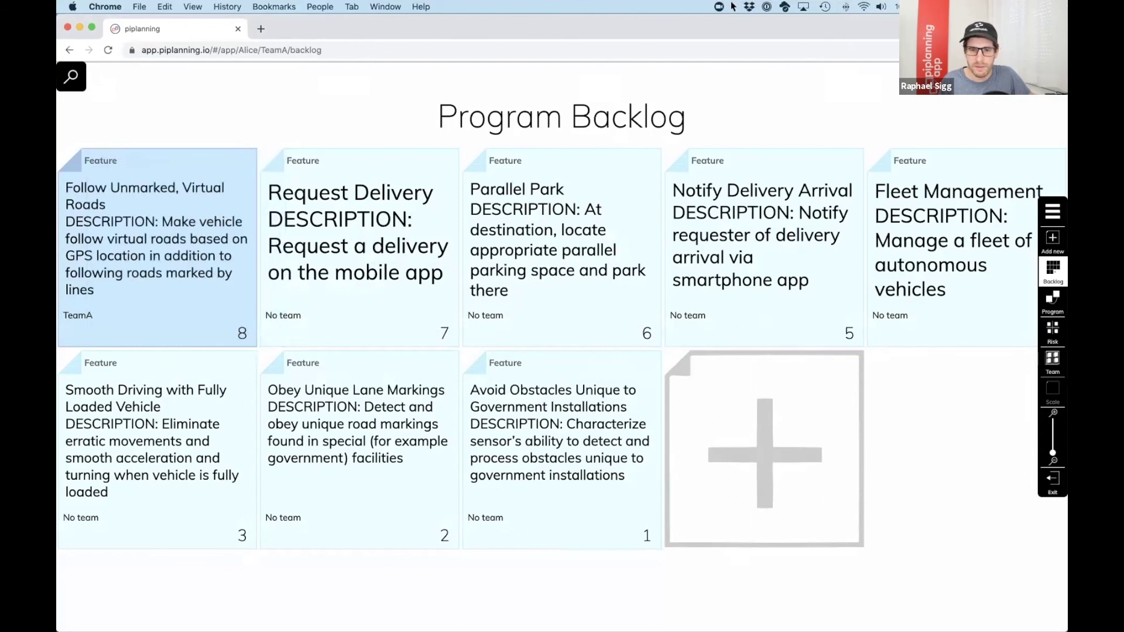
left_click(1054, 358)
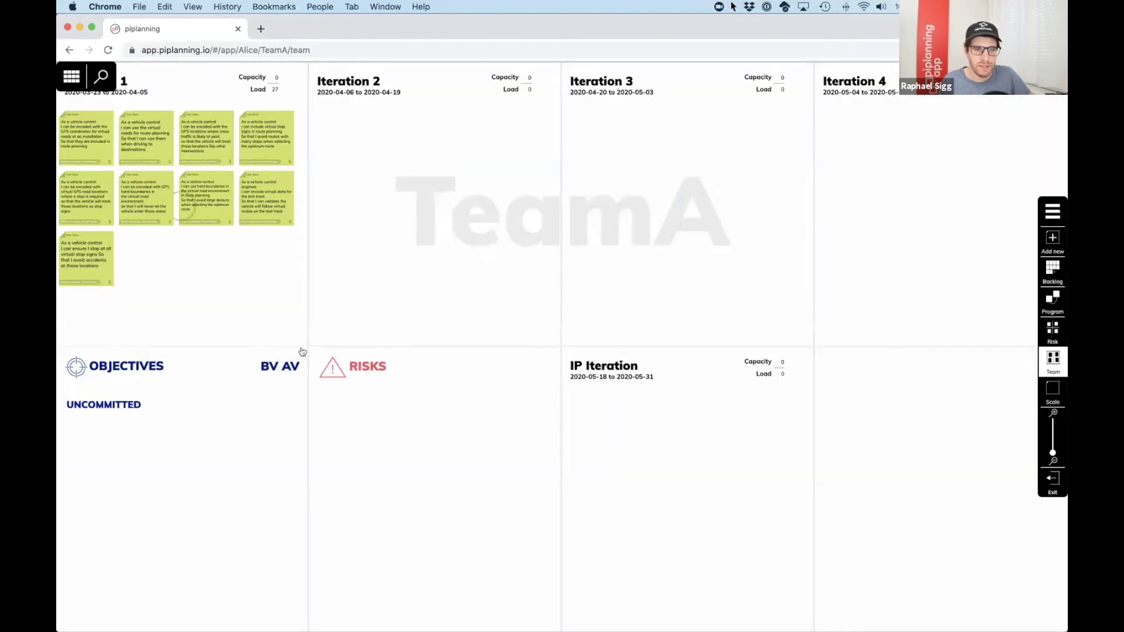